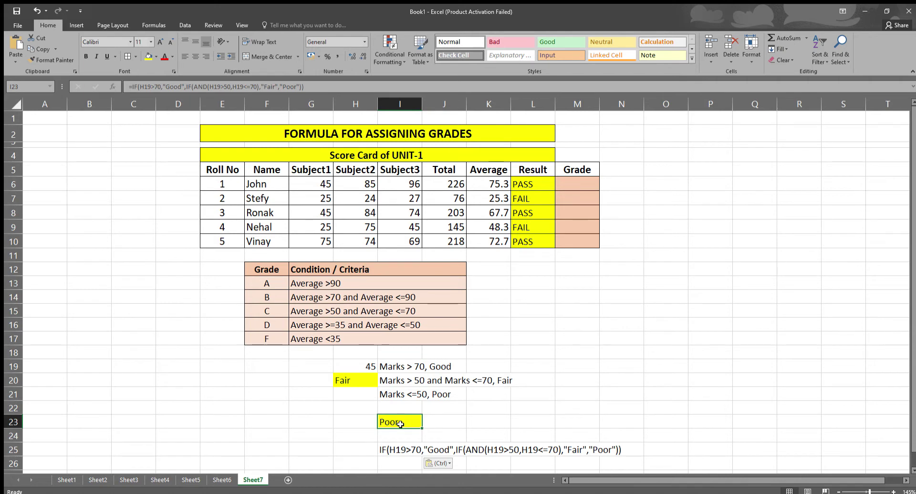
# Set the test mark in H19 to 78 and check the results in H20 and I23.
pyautogui.click(365, 370)
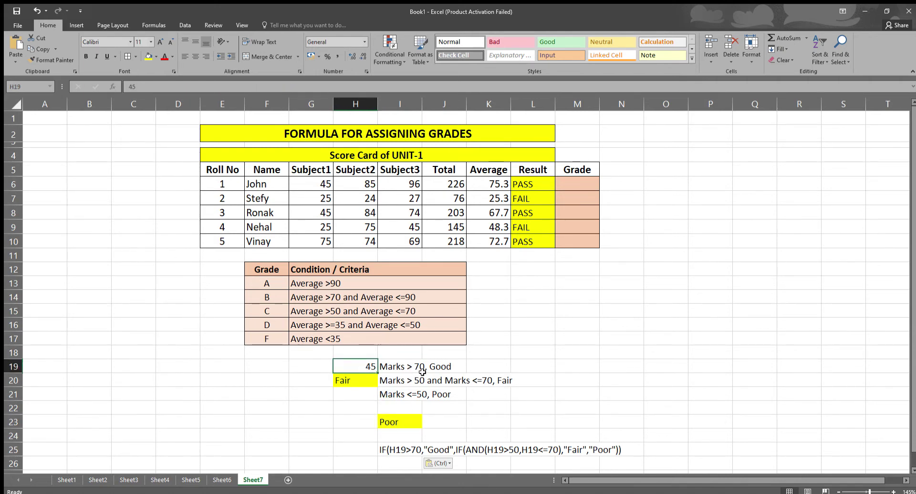
pyautogui.click(403, 422)
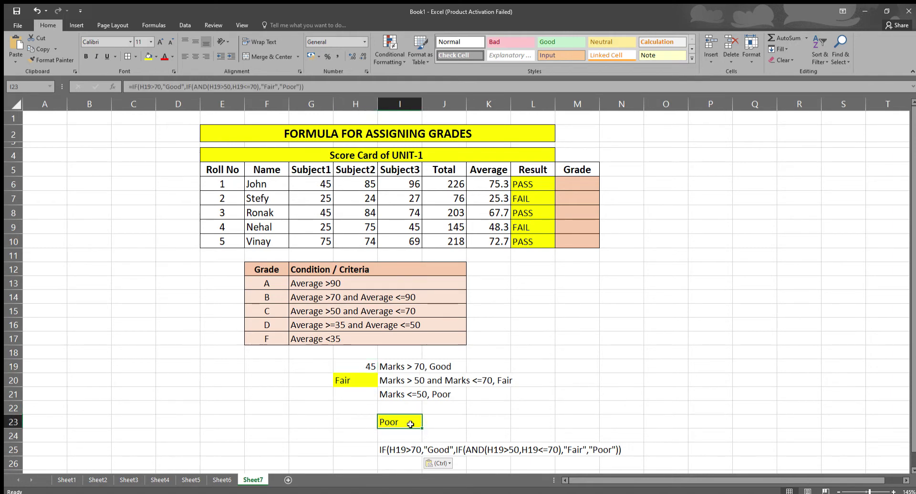
pyautogui.click(354, 370)
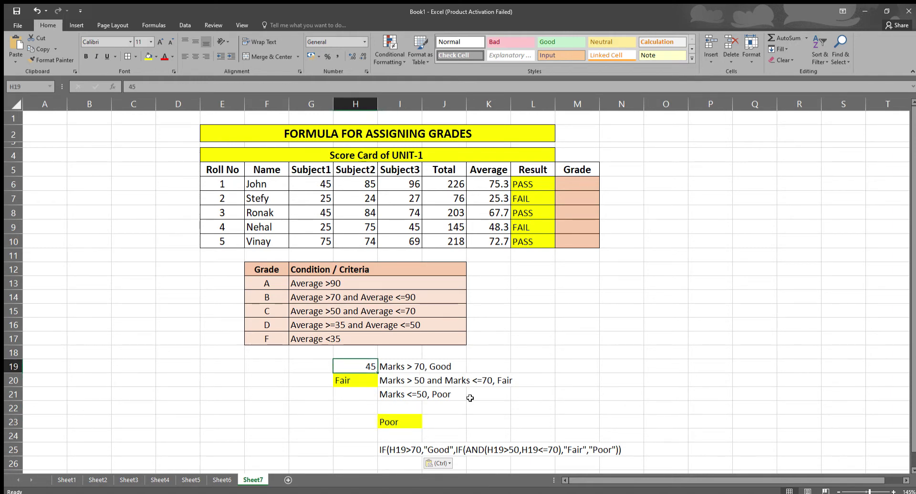
pyautogui.write('78')
pyautogui.press('Return')
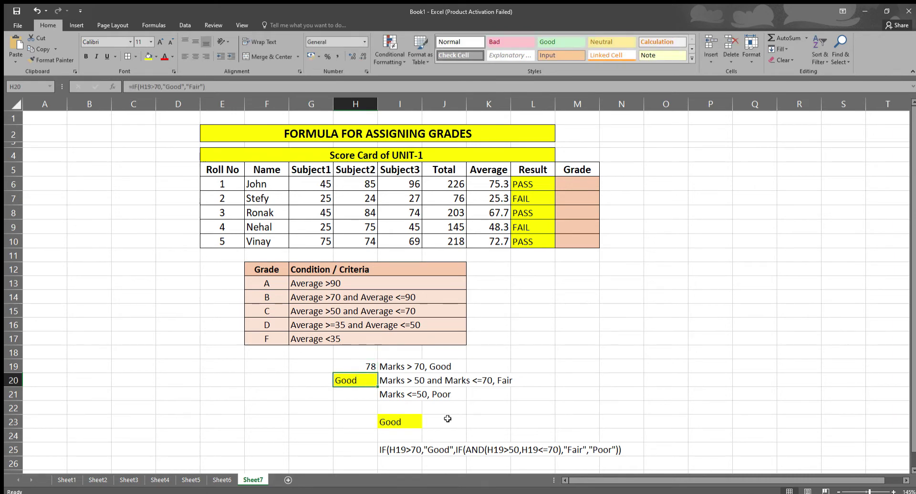
pyautogui.click(396, 425)
pyautogui.click(368, 381)
pyautogui.click(395, 421)
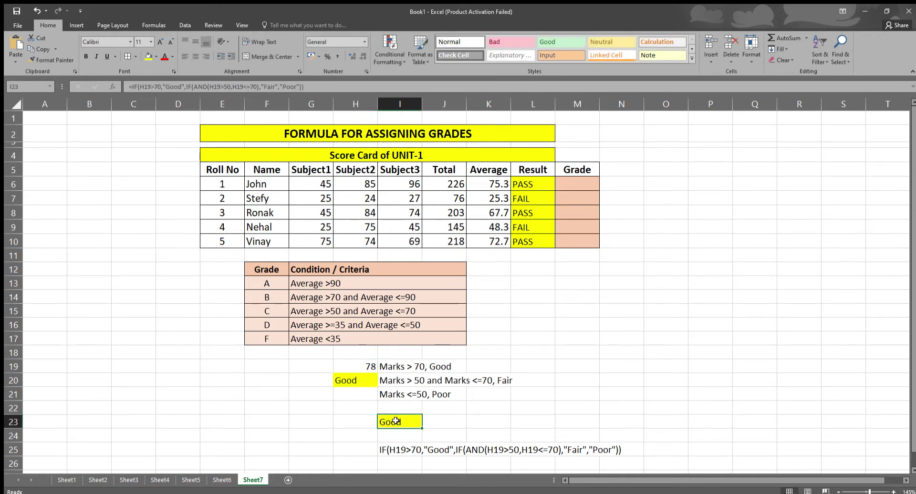
pyautogui.click(355, 384)
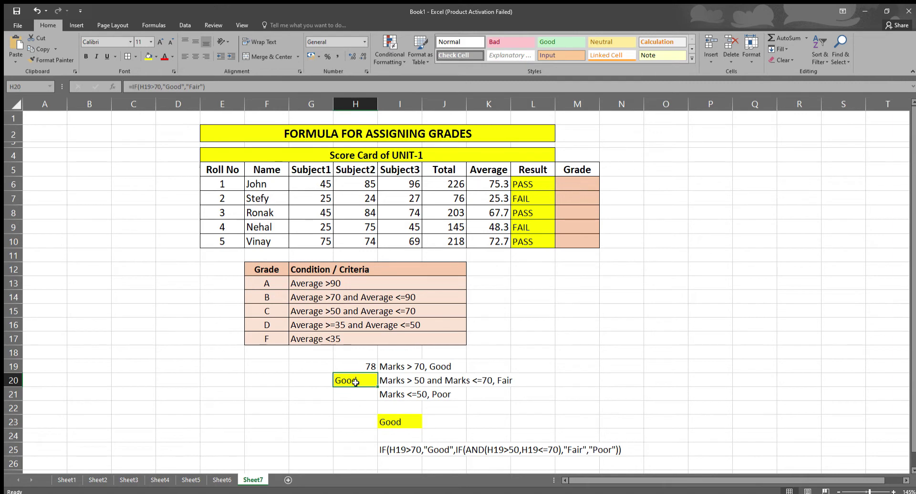
pyautogui.click(382, 420)
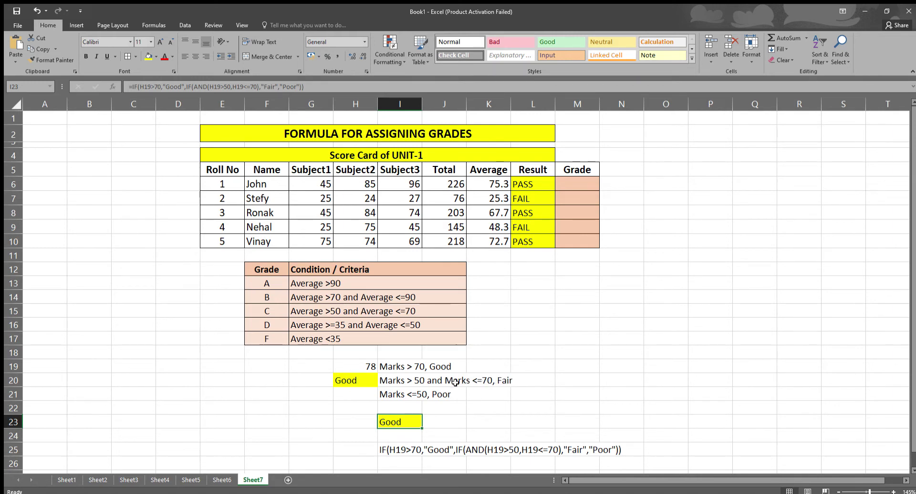
# Set the test mark in H19 to 56 and check the nested IF result in I23.
pyautogui.click(365, 367)
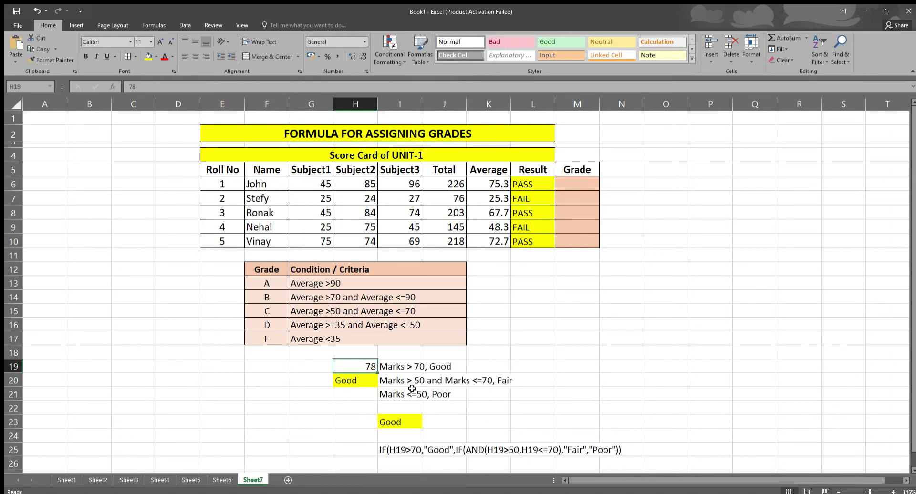
pyautogui.write('56')
pyautogui.click(455, 408)
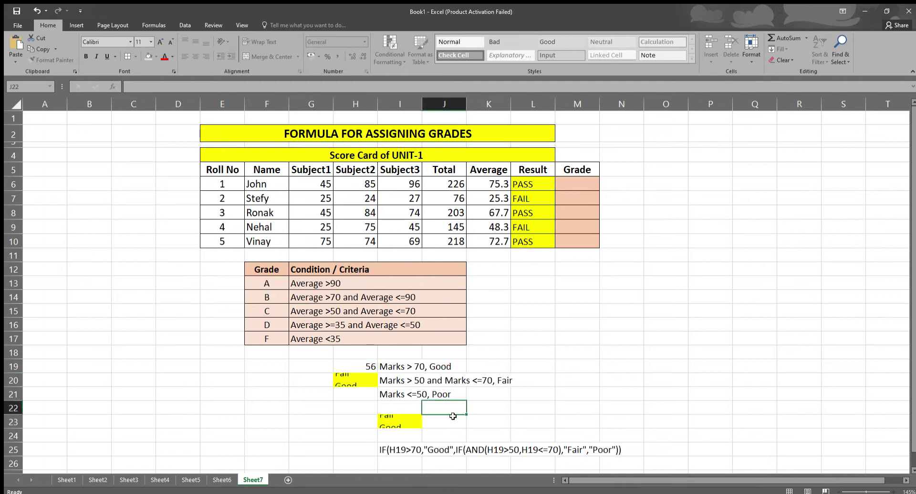
pyautogui.click(402, 426)
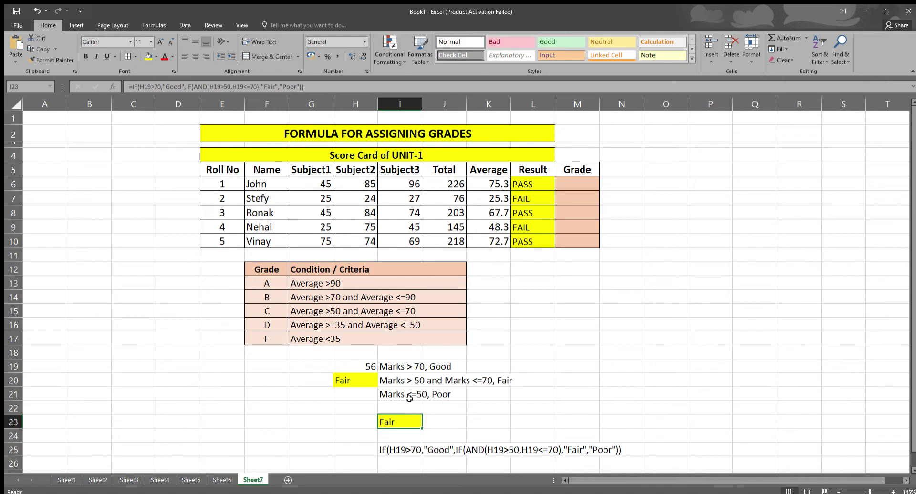
# Set the test mark in H19 to 45 and check the nested IF result in I23.
pyautogui.click(369, 372)
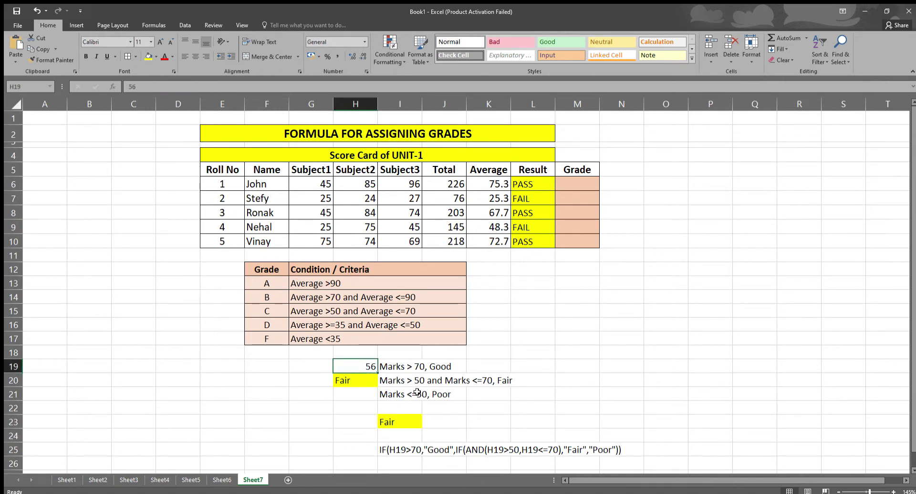
pyautogui.write('4')
pyautogui.press('Return')
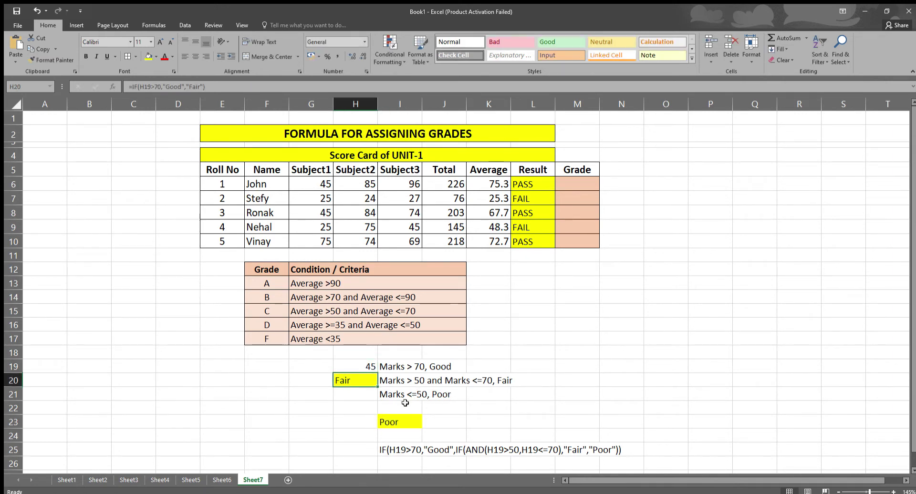
pyautogui.click(380, 420)
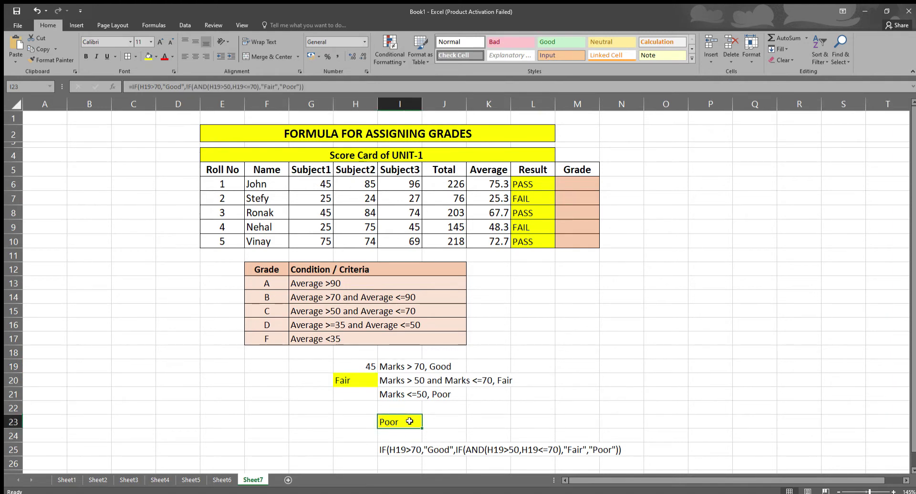
# Compare the nested IF formula text in I25 with the working formula in I23.
pyautogui.click(391, 450)
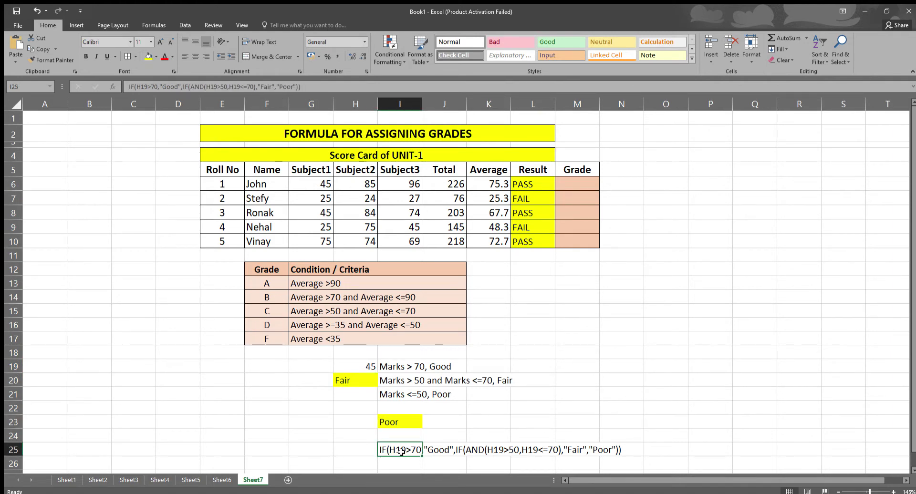
pyautogui.moveTo(401, 451); pyautogui.dragTo(642, 451)
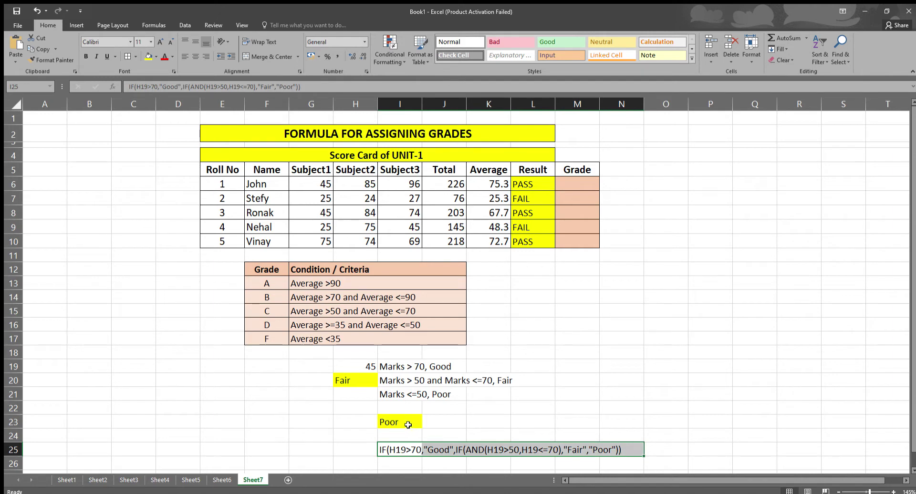
pyautogui.click(408, 425)
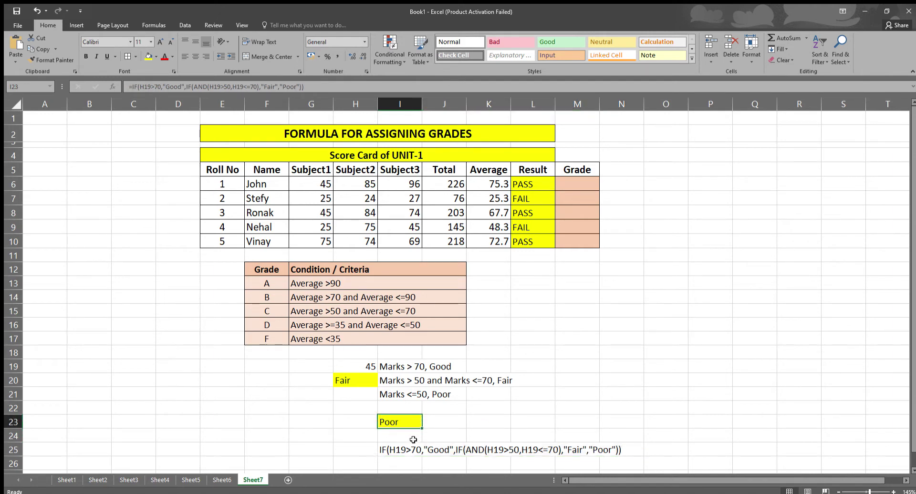
pyautogui.click(401, 449)
pyautogui.click(410, 426)
# Copy the formula of H20 without its equals sign and paste it as text IF(H19>70,"Good","Fair") into E20.
pyautogui.click(346, 384)
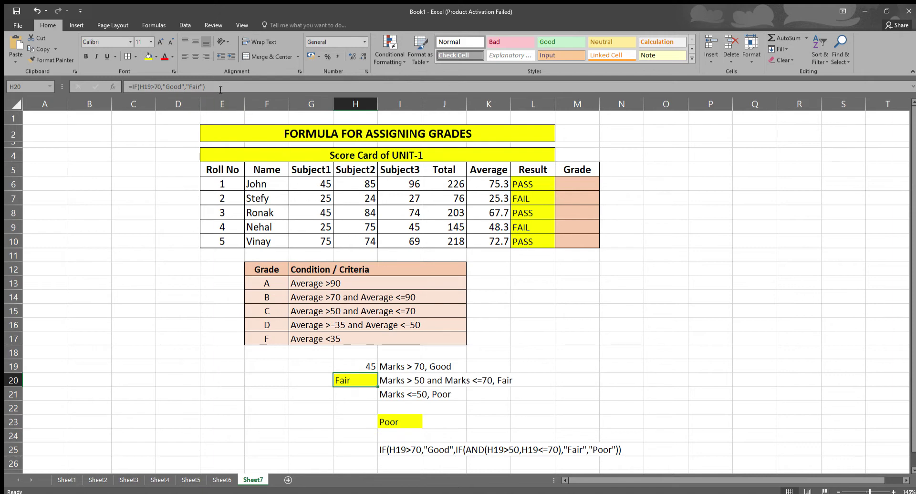
pyautogui.moveTo(221, 89); pyautogui.dragTo(116, 87)
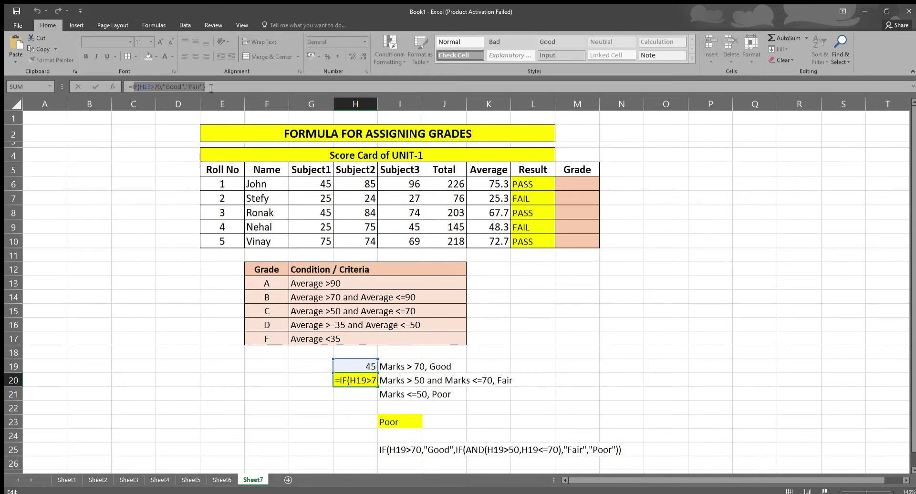
pyautogui.moveTo(211, 88); pyautogui.dragTo(131, 88)
pyautogui.hotkey('ctrl', 'c')
pyautogui.click(209, 380)
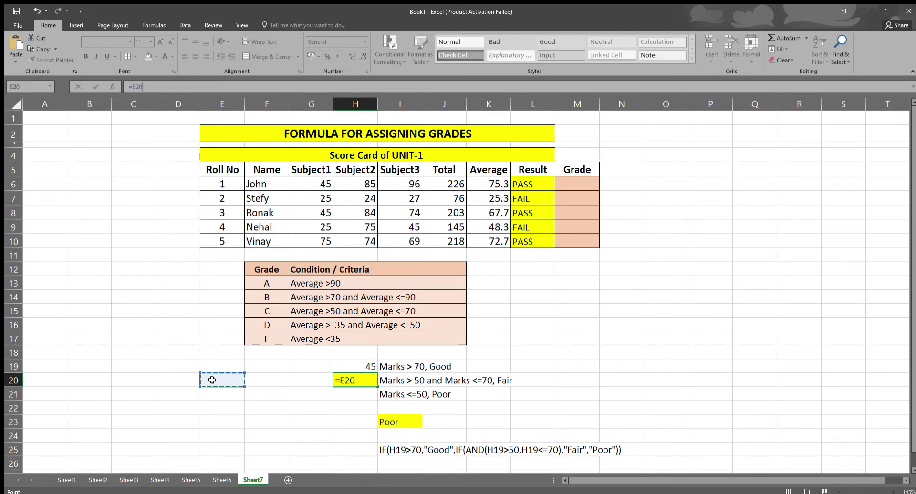
pyautogui.press('Escape')
pyautogui.click(212, 380)
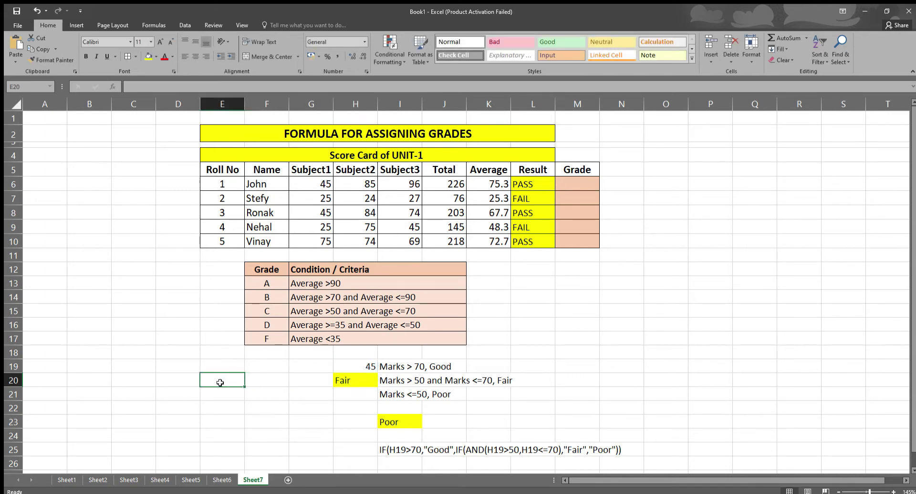
pyautogui.hotkey('ctrl', 'v')
pyautogui.click(281, 420)
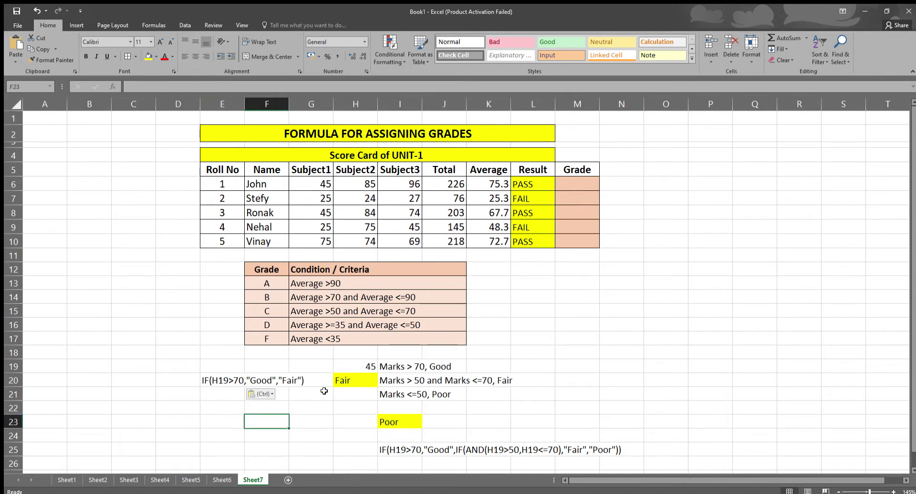
pyautogui.click(235, 382)
# Fill the nested IF result cell I23 and the formula text cell I25 with light orange.
pyautogui.click(411, 421)
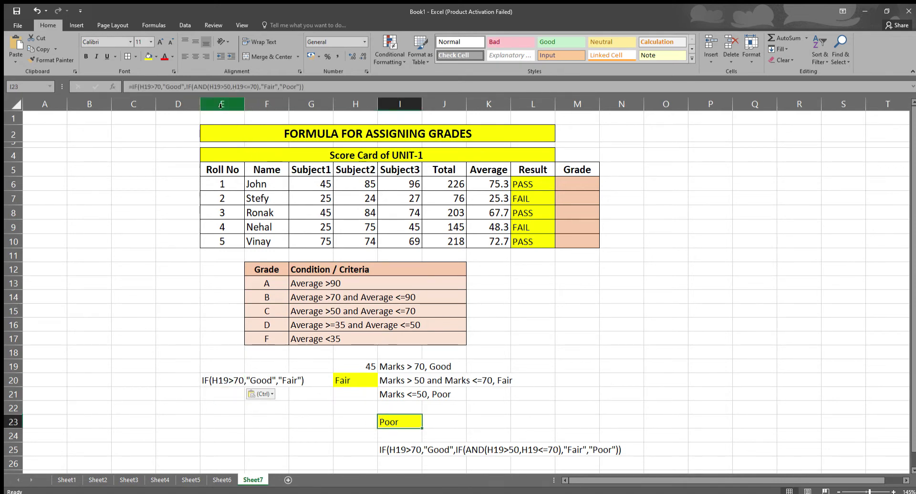
pyautogui.click(186, 90)
pyautogui.click(398, 453)
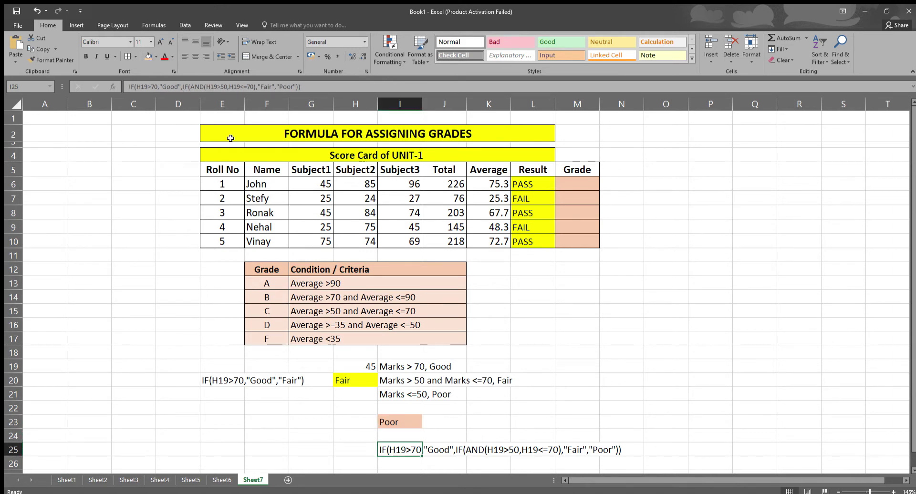
pyautogui.click(149, 57)
# Fill the simple IF formula text across E20:G20 with yellow.
pyautogui.click(233, 374)
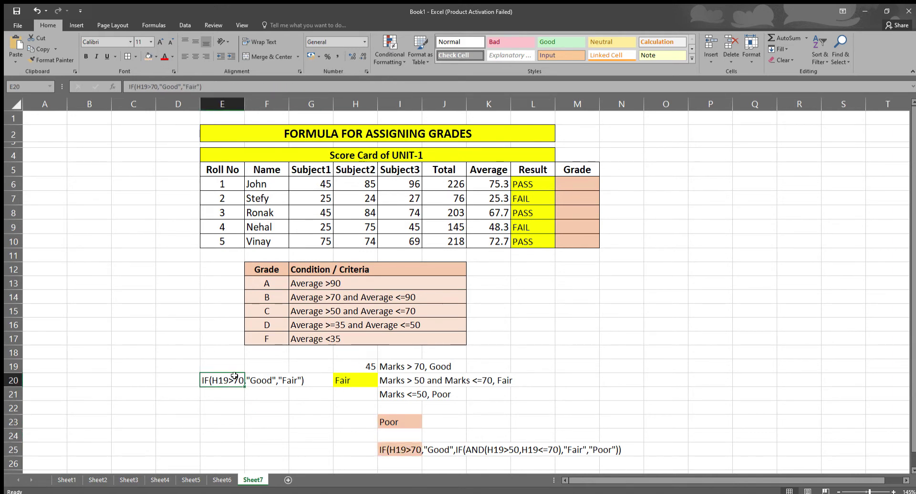
pyautogui.click(155, 57)
pyautogui.click(173, 135)
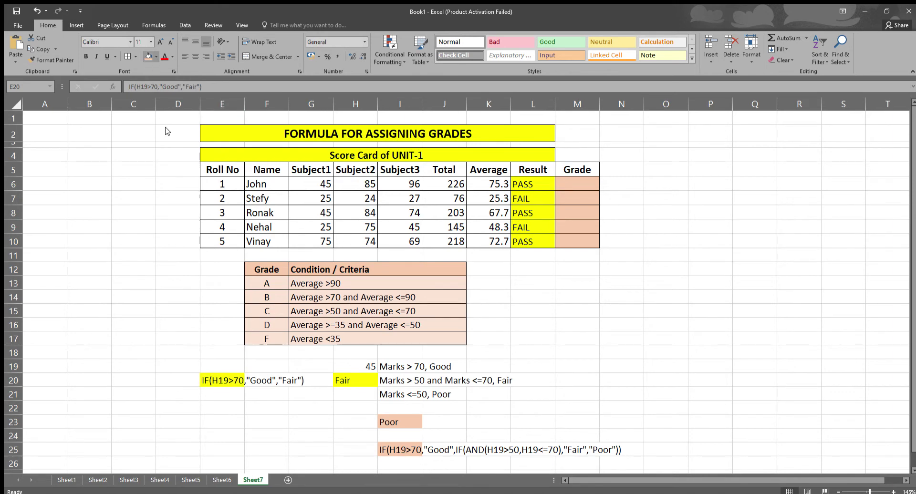
pyautogui.click(213, 408)
pyautogui.moveTo(212, 381); pyautogui.dragTo(303, 380)
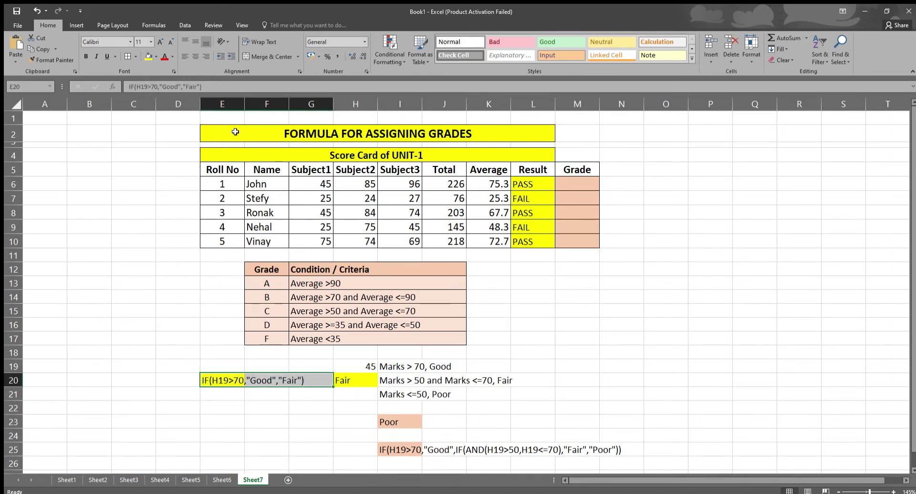
pyautogui.click(156, 56)
pyautogui.click(269, 406)
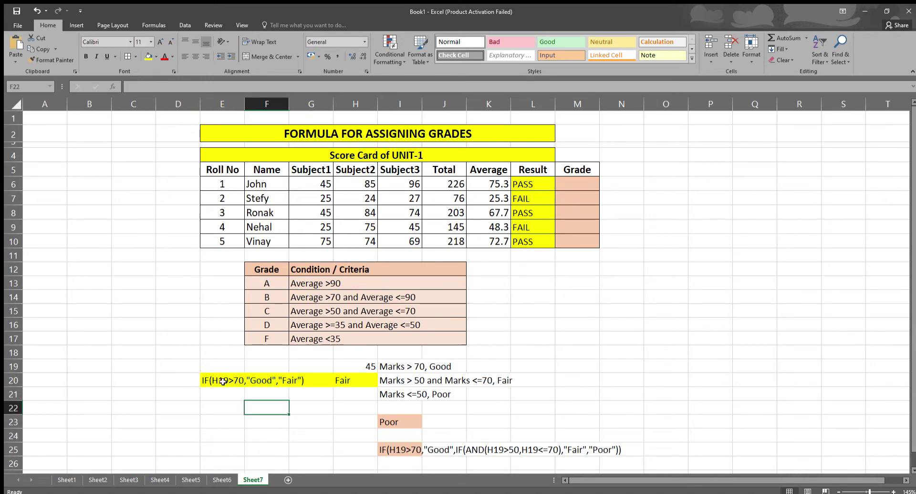
# Move the yellow formula text block E20:G20 one column over to D20:F20 and compare it with H20.
pyautogui.moveTo(223, 381); pyautogui.dragTo(294, 382)
pyautogui.moveTo(227, 390); pyautogui.dragTo(182, 389)
pyautogui.click(298, 409)
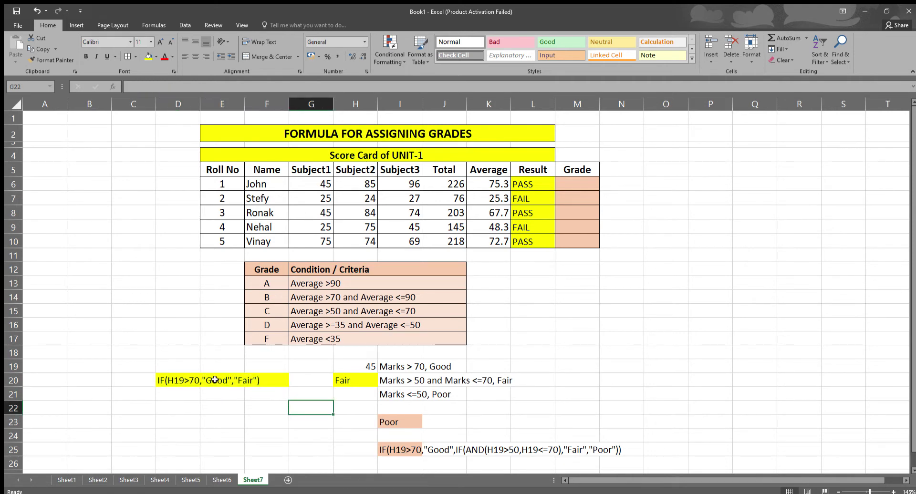
pyautogui.click(262, 384)
pyautogui.click(352, 382)
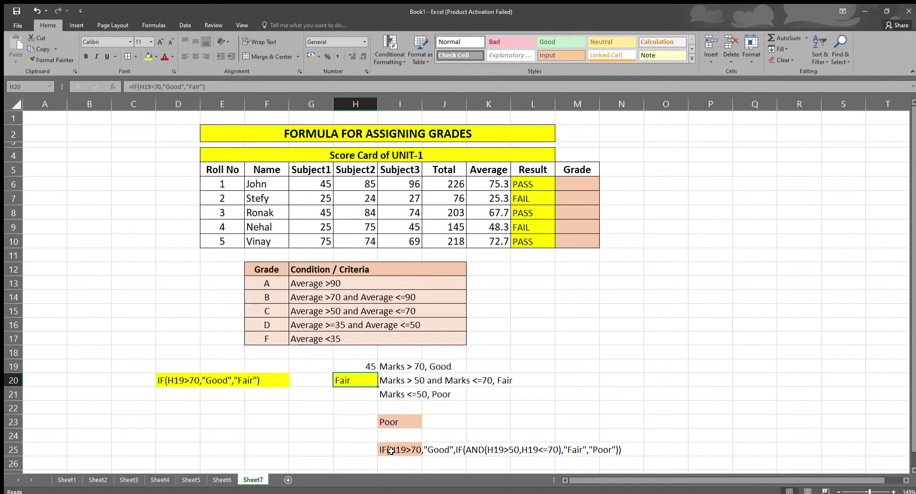
# Extend the light orange fill across the whole nested IF formula text in I25:N25.
pyautogui.click(394, 423)
pyautogui.moveTo(400, 454); pyautogui.dragTo(613, 450)
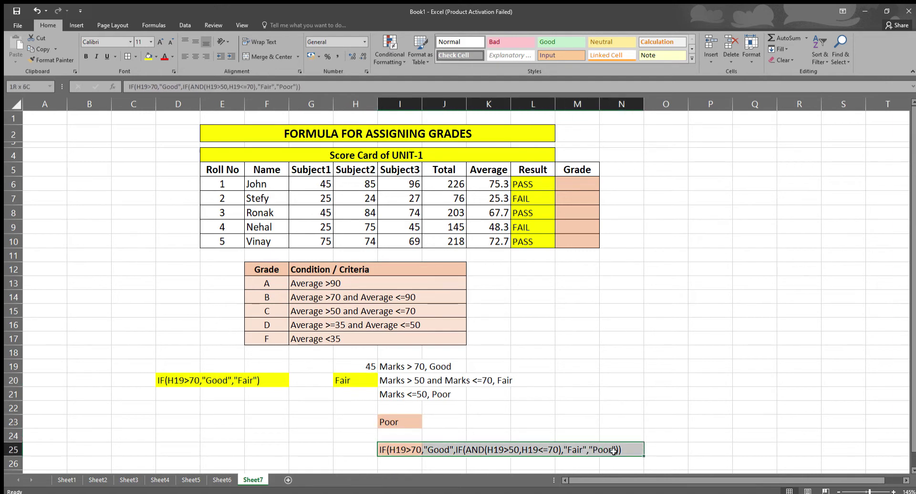
pyautogui.click(148, 56)
pyautogui.click(594, 305)
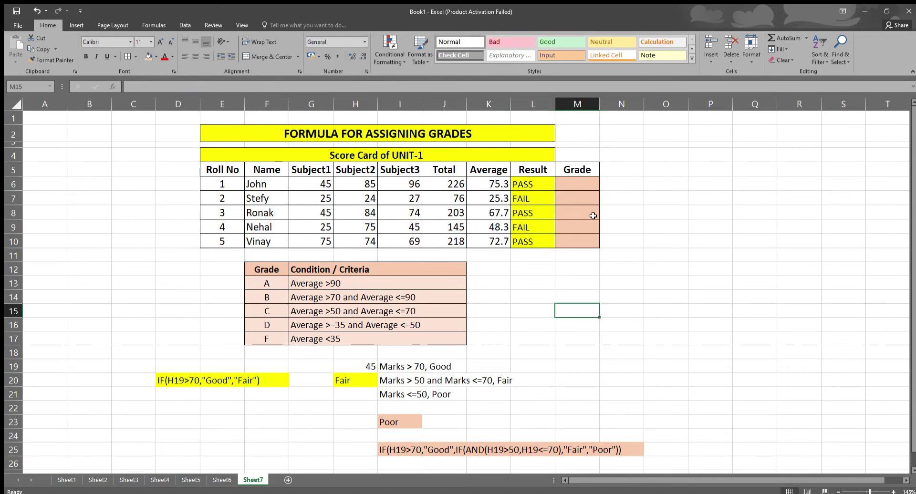
# Review the nested IF text in I25 as the pattern for the Grade column and select its first cell, M6.
pyautogui.click(584, 187)
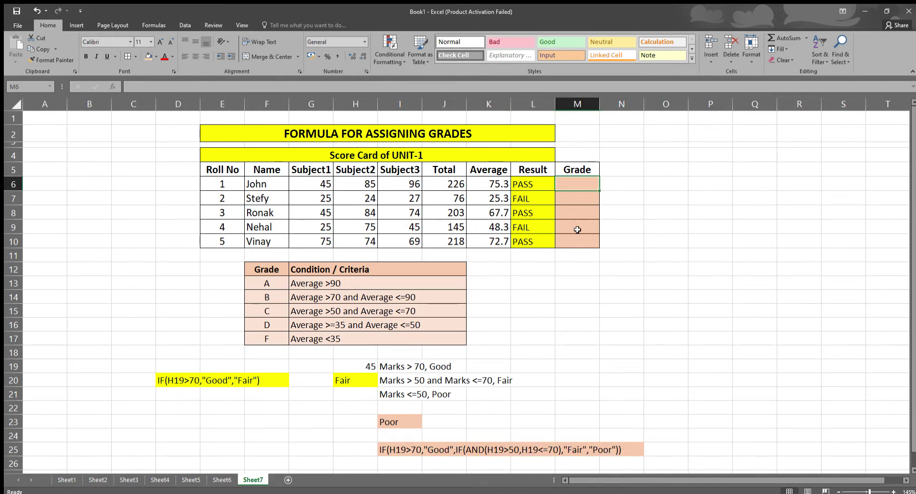
pyautogui.click(428, 446)
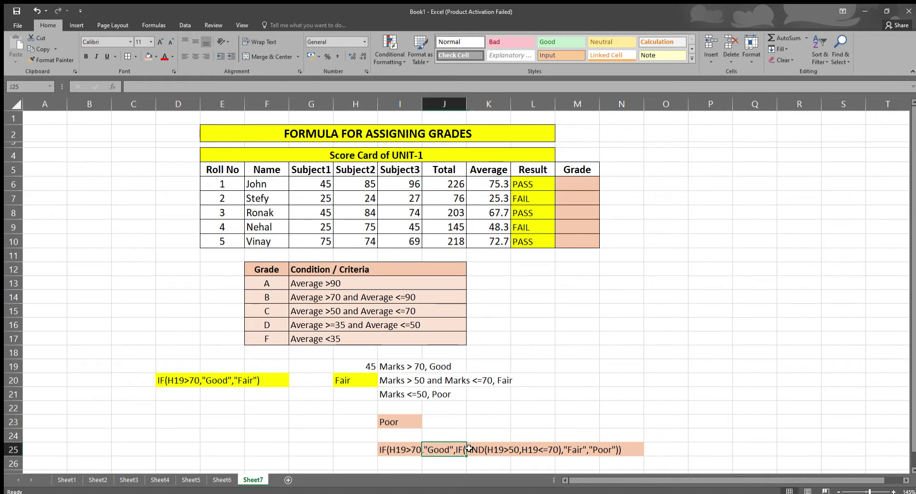
pyautogui.click(388, 452)
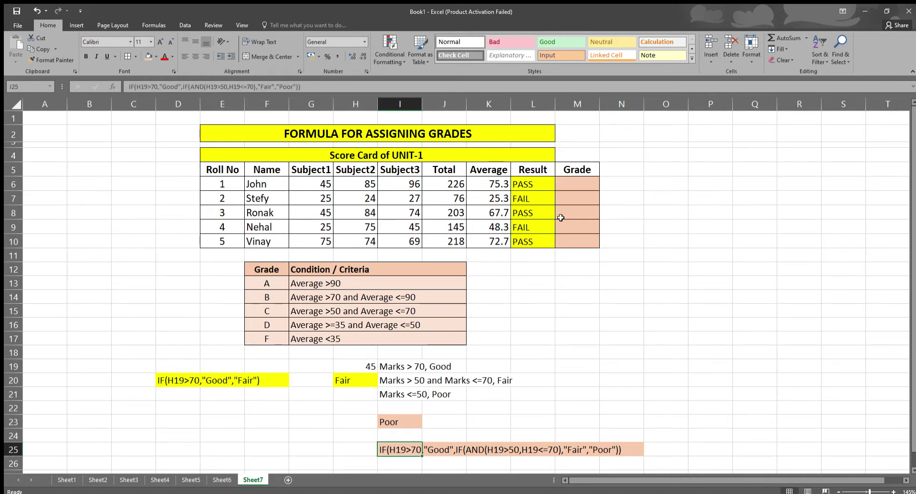
pyautogui.click(570, 186)
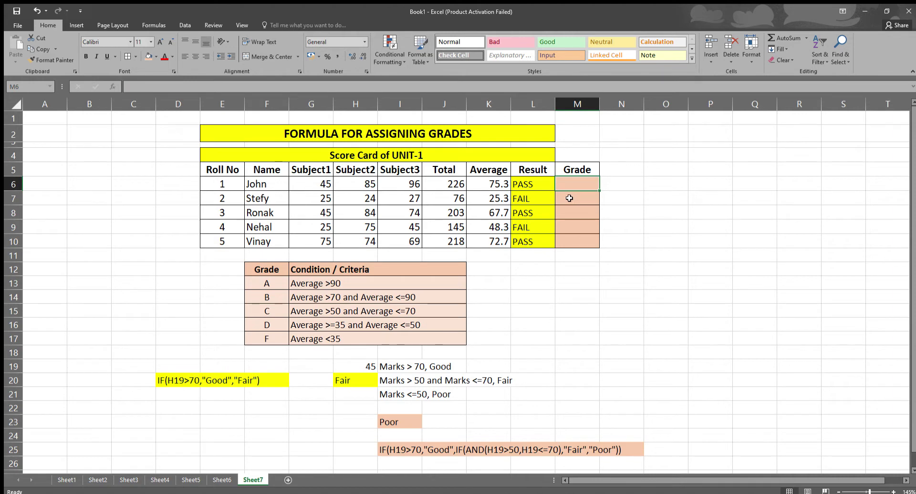
# Review the nested IF text in I25 and the grade letters A to F in F13:F17 that the formula must return.
pyautogui.click(448, 392)
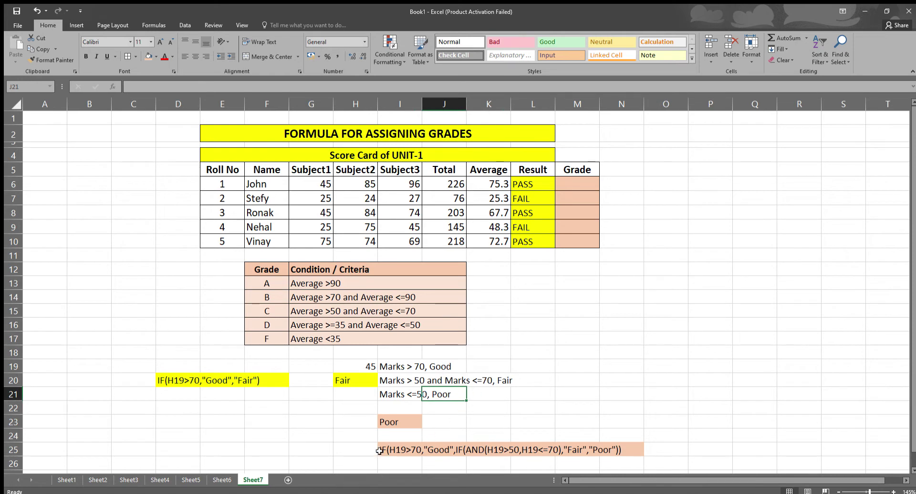
pyautogui.click(380, 451)
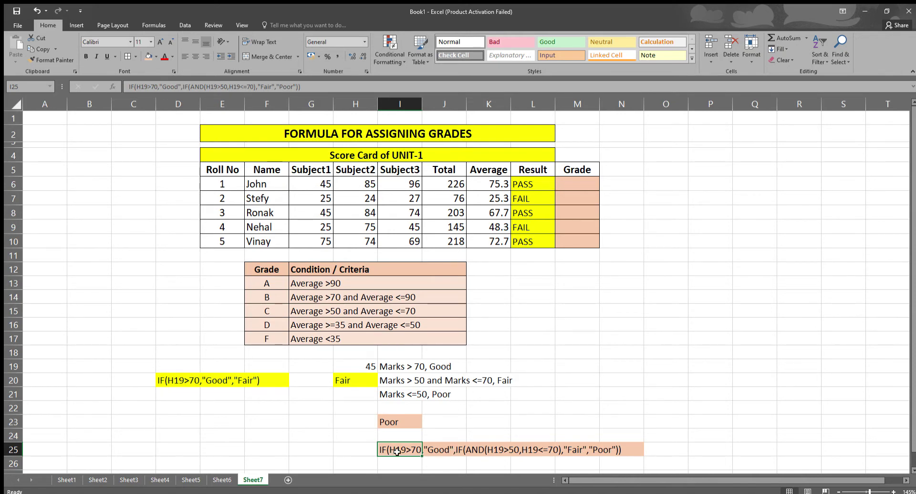
pyautogui.click(277, 284)
pyautogui.click(276, 298)
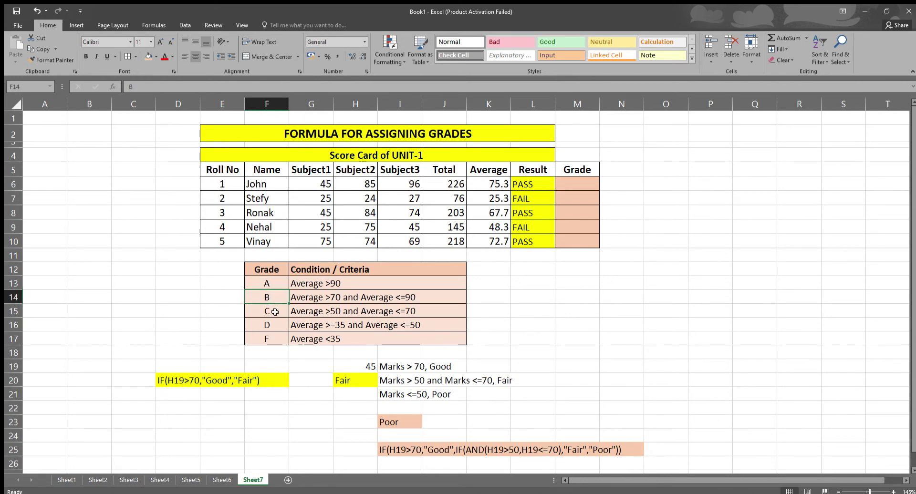
pyautogui.click(275, 311)
pyautogui.click(275, 325)
pyautogui.click(275, 338)
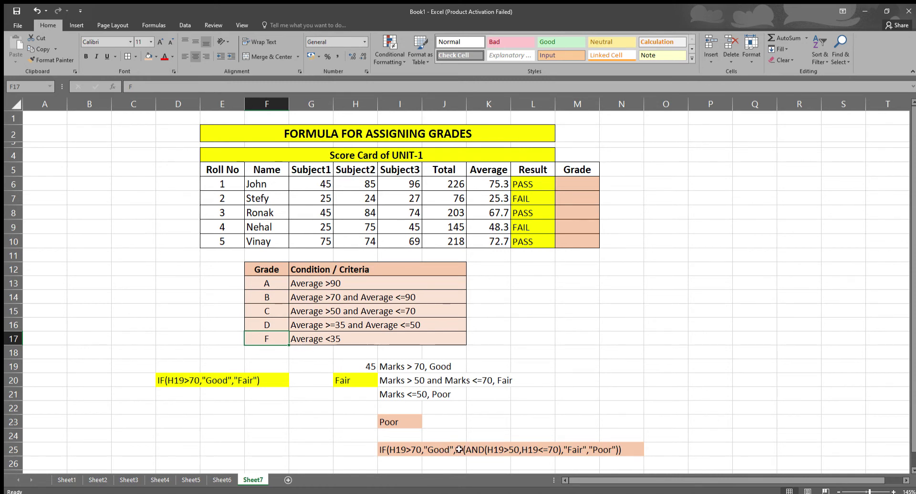
# Examine the average criteria in G13:G17 for each grade from A to F.
pyautogui.click(330, 286)
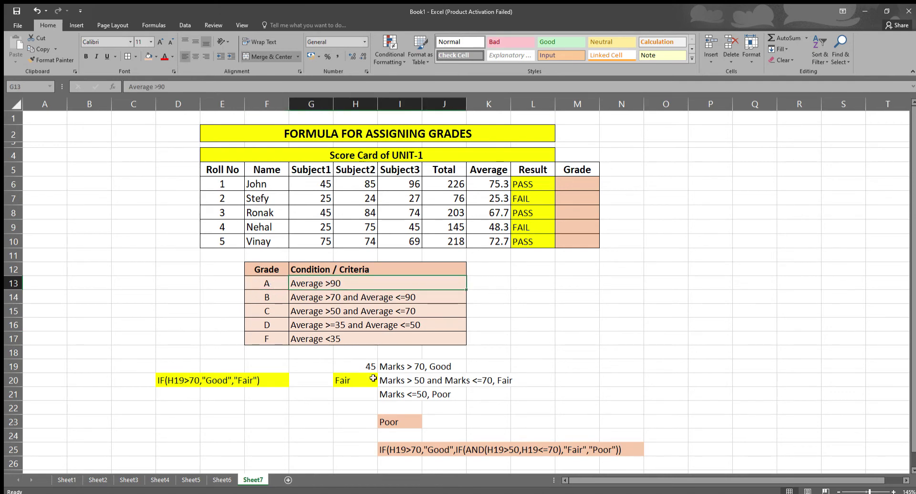
pyautogui.click(279, 298)
pyautogui.click(316, 297)
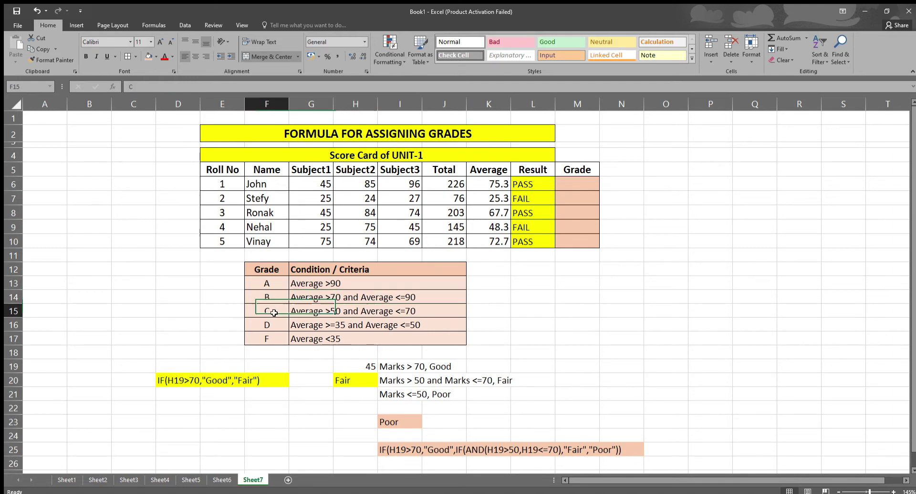
pyautogui.click(337, 314)
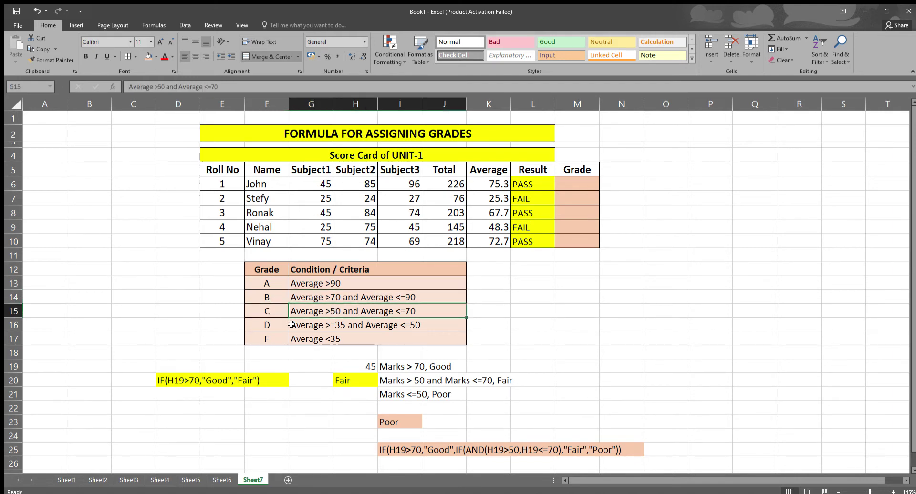
pyautogui.click(329, 326)
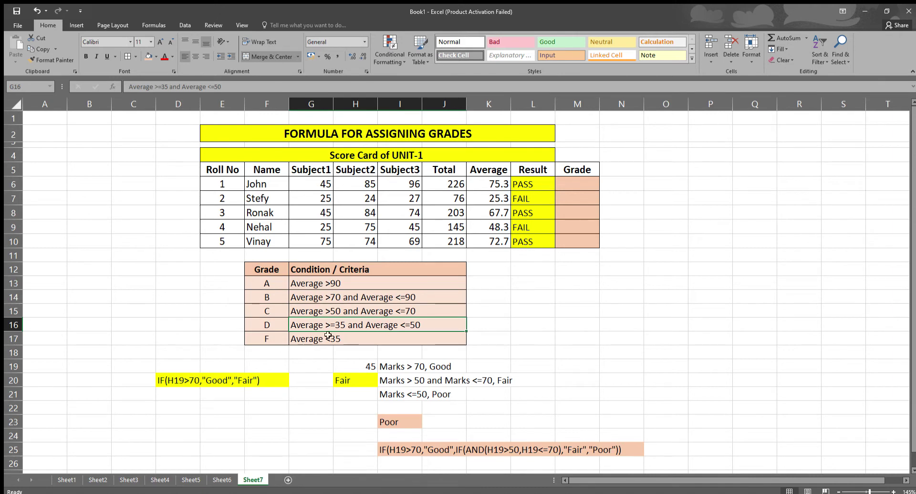
pyautogui.click(278, 340)
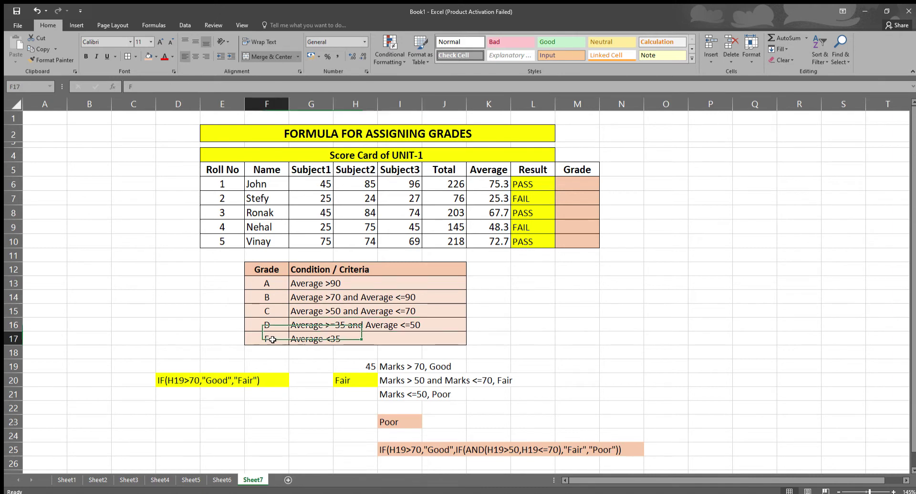
pyautogui.click(309, 340)
pyautogui.click(272, 285)
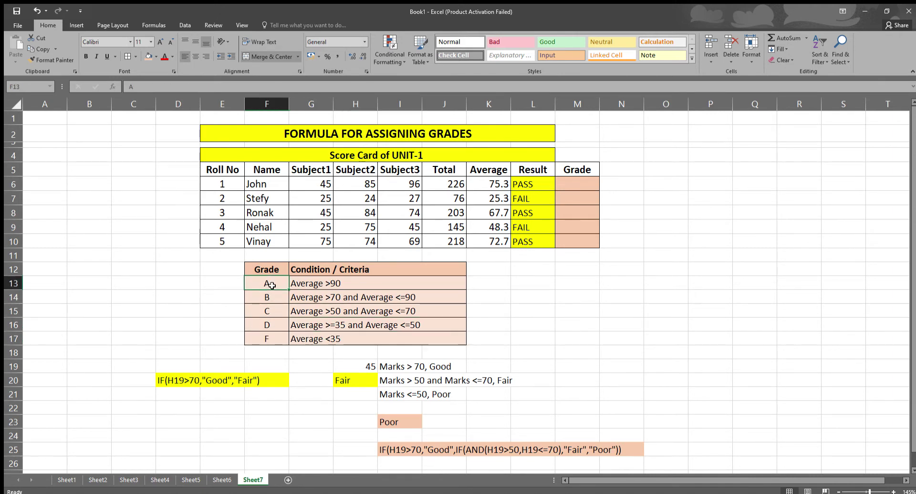
pyautogui.moveTo(271, 285); pyautogui.dragTo(273, 319)
pyautogui.moveTo(274, 310); pyautogui.dragTo(275, 324)
pyautogui.click(311, 339)
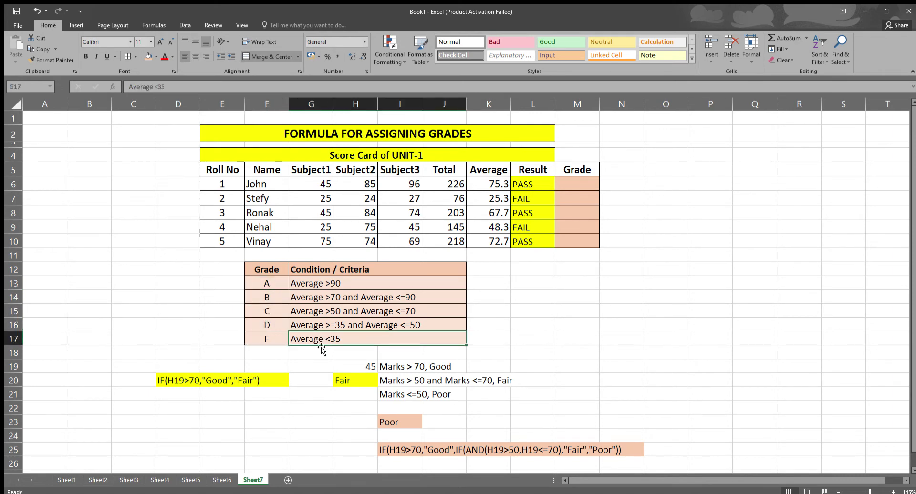
pyautogui.click(281, 340)
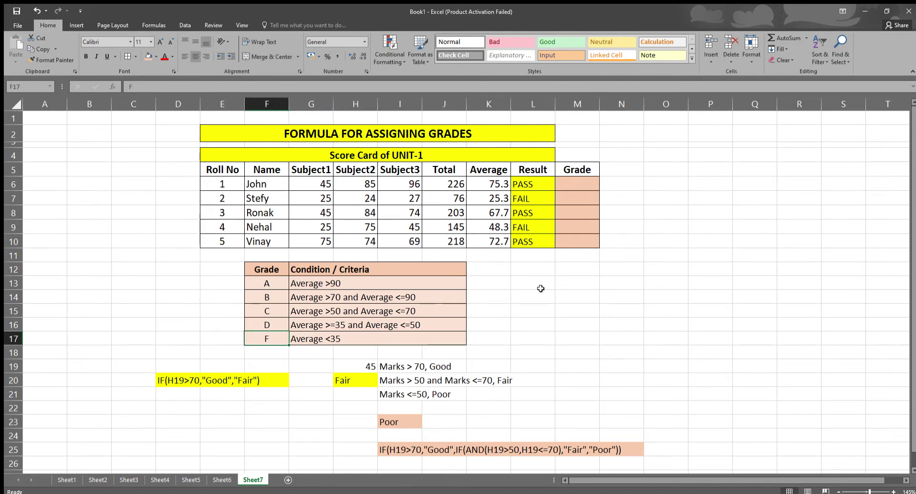
# Start the grade formula in M6 with =IF(K6>90,"A", using the first student's average as the tested value.
pyautogui.click(578, 186)
pyautogui.write('=')
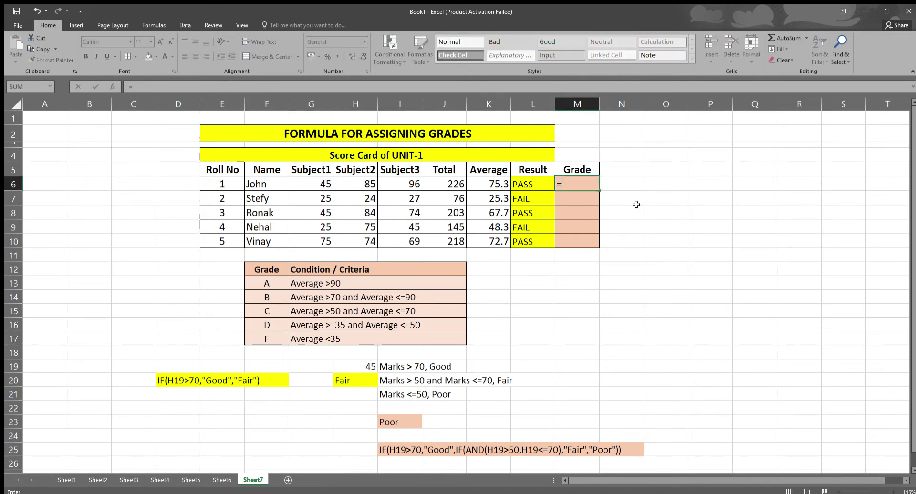
pyautogui.write('if')
pyautogui.write('IF(')
pyautogui.click(488, 184)
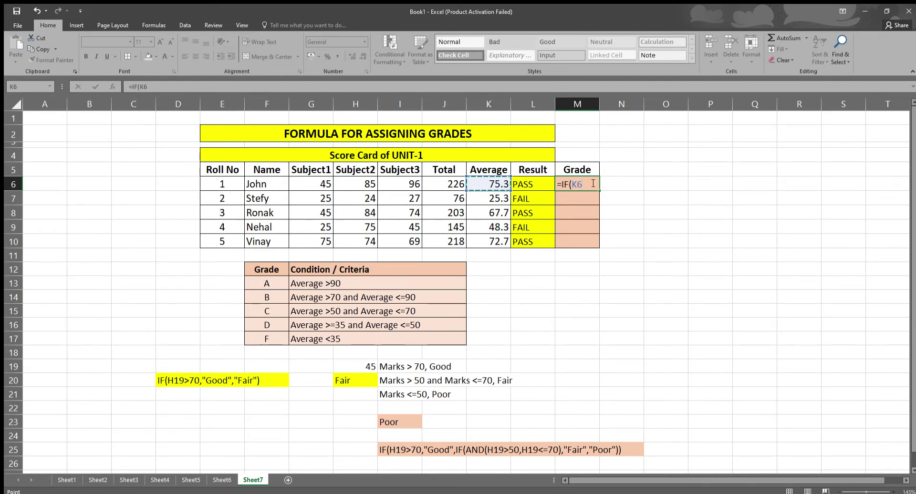
pyautogui.write('>90,')
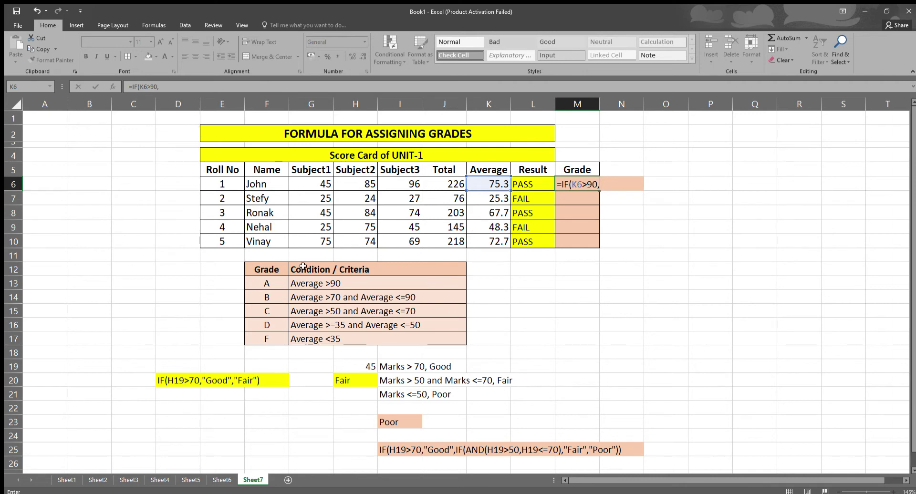
pyautogui.write('"a')
# Extend the M6 formula with the B grade condition IF(AND(K6>70,K6<=90),"B",.
pyautogui.write('IF(AND(')
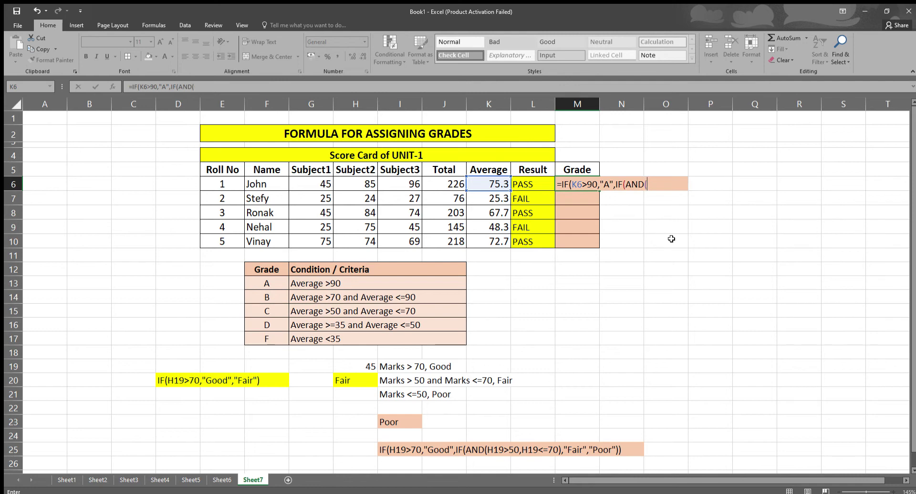
pyautogui.click(493, 185)
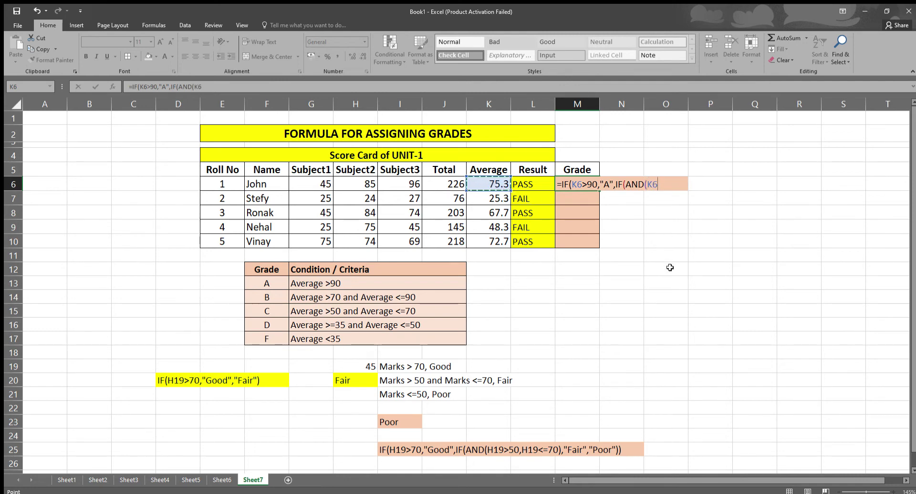
pyautogui.write('>70')
pyautogui.write(',')
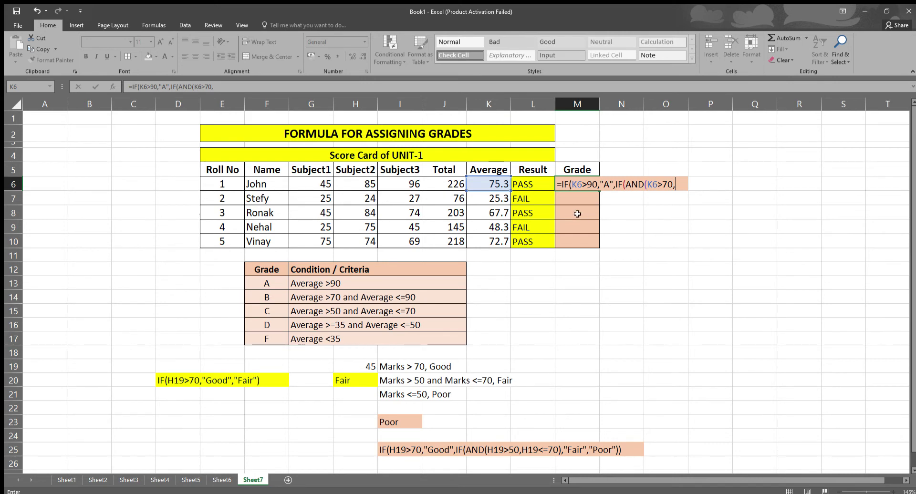
pyautogui.click(501, 185)
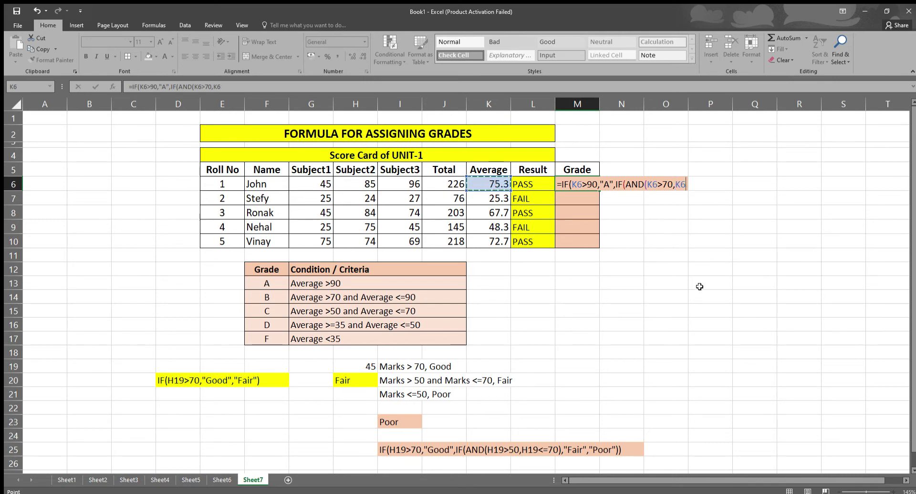
pyautogui.write('<=90')
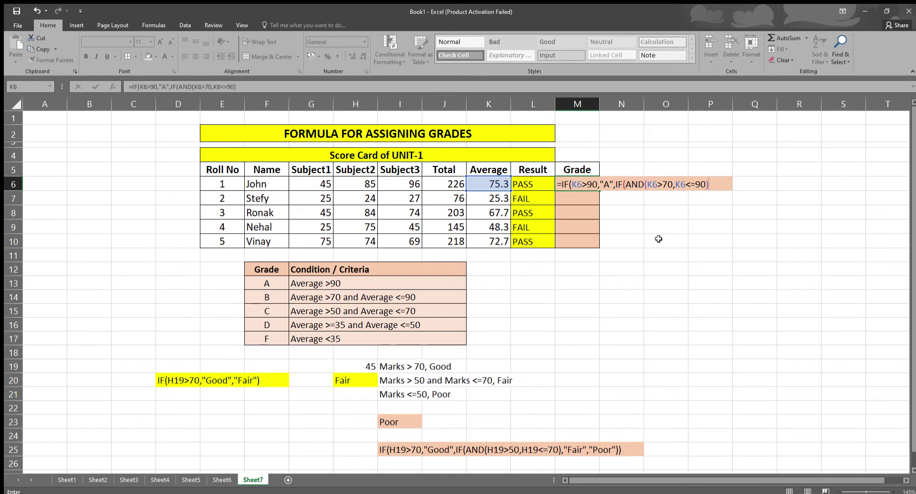
pyautogui.write(',')
pyautogui.write('B",')
# Add the C grade condition IF(AND(K6>50,K6<=70),"C", to the M6 formula and open a further nested IF.
pyautogui.write('IF')
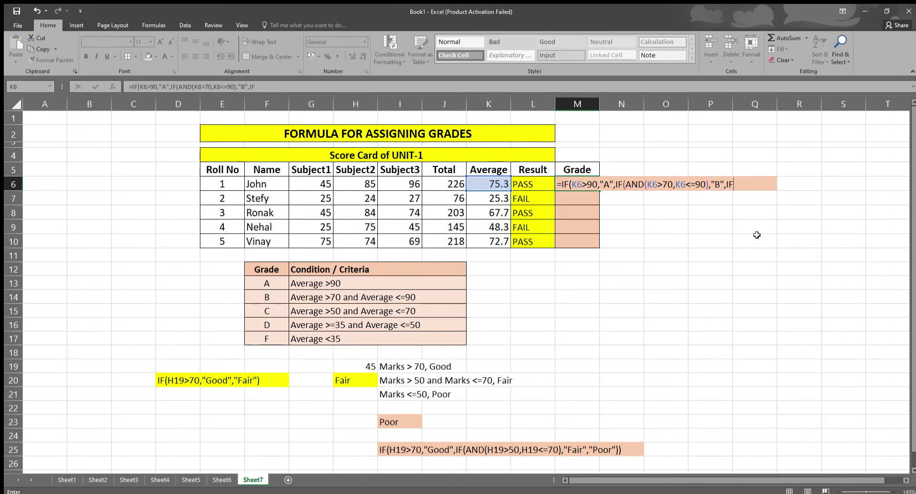
pyautogui.write('(AND')
pyautogui.press('Left')
pyautogui.press('Left')
pyautogui.write('>=50')
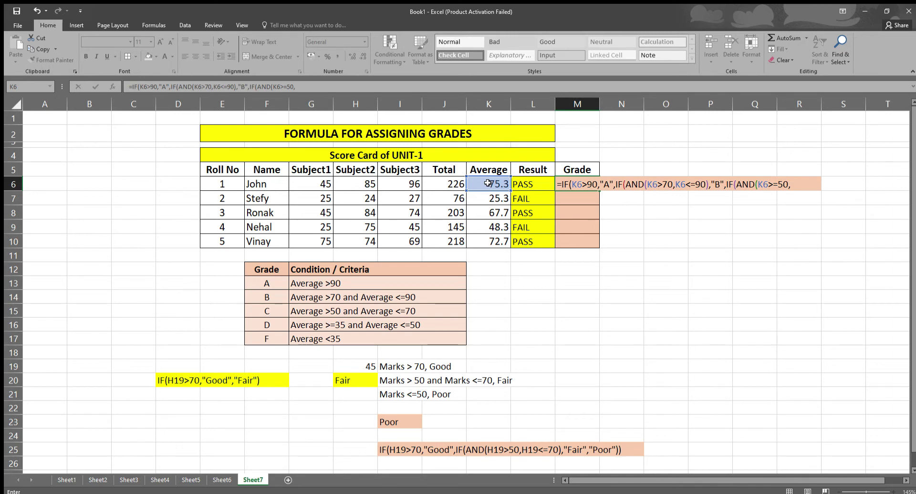
pyautogui.press('BackSpace')
pyautogui.press('BackSpace')
pyautogui.press('BackSpace')
pyautogui.press('BackSpace')
pyautogui.write('50,')
pyautogui.click(502, 187)
pyautogui.write('<=')
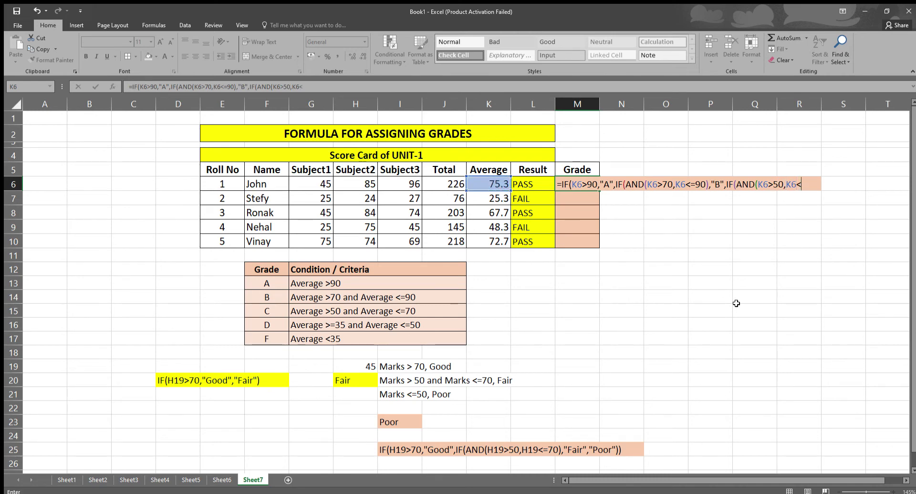
pyautogui.write('70')
pyautogui.write('),')
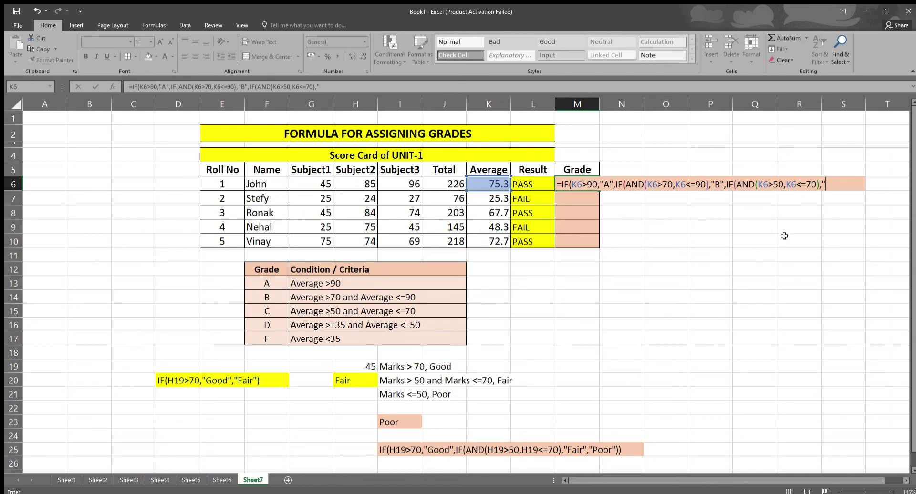
pyautogui.write('C')
pyautogui.write('F(')
pyautogui.click(496, 185)
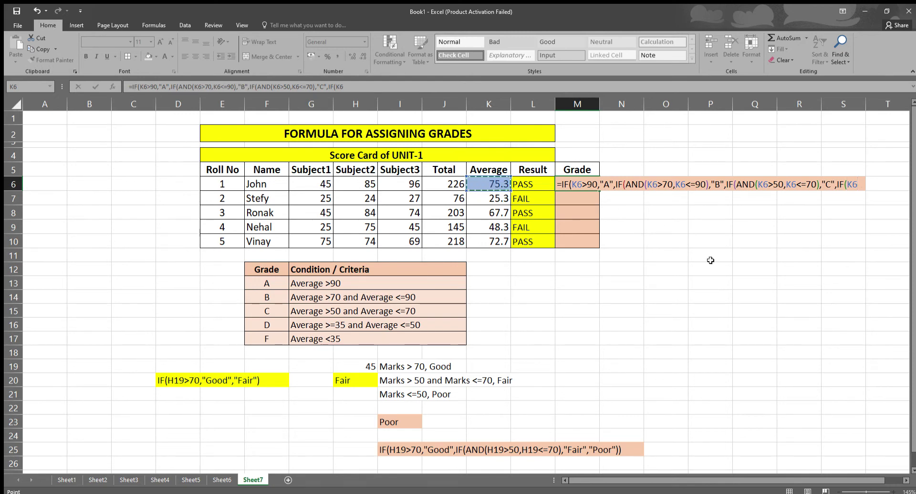
pyautogui.write('>=')
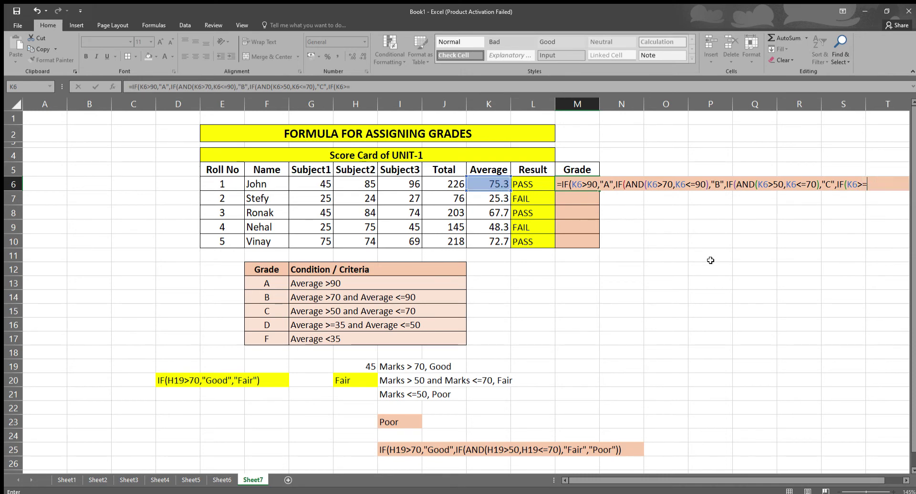
pyautogui.write('35')
pyautogui.press('BackSpace')
pyautogui.press('BackSpace')
pyautogui.press('BackSpace')
pyautogui.press('BackSpace')
pyautogui.press('BackSpace')
pyautogui.press('BackSpace')
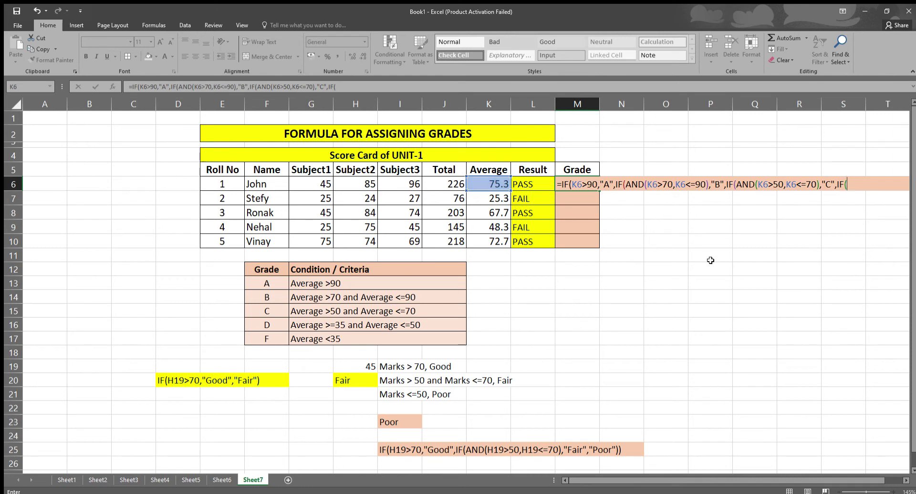
# Complete the M6 formula with AND(K6>=35,K6<=50),"D","F")))) for the D and F grades and enter it.
pyautogui.write('AND')
pyautogui.press('BackSpace')
pyautogui.click(489, 184)
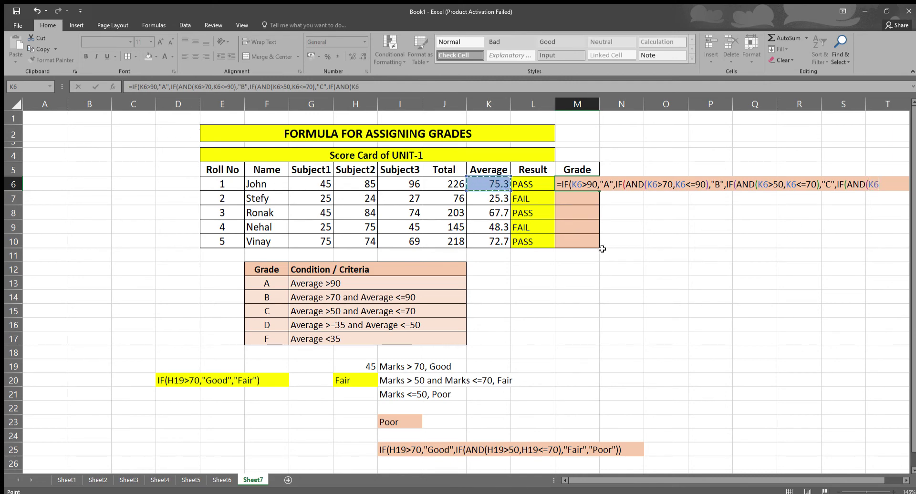
pyautogui.write('>=35,')
pyautogui.click(496, 183)
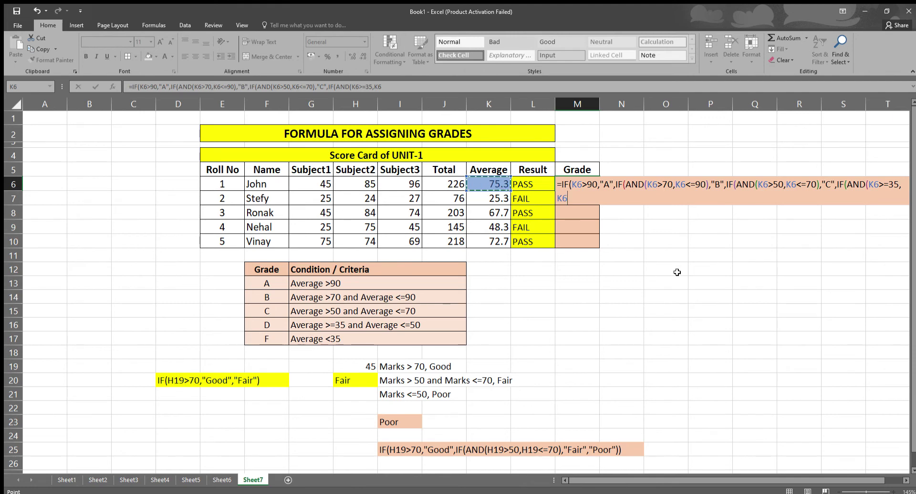
pyautogui.write('<=50)')
pyautogui.write(',"dD"')
pyautogui.write('"f')
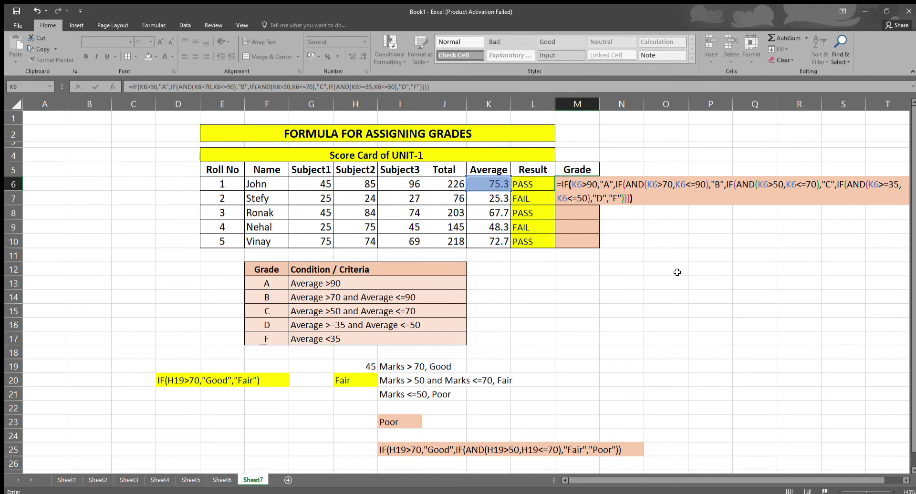
pyautogui.press('Return')
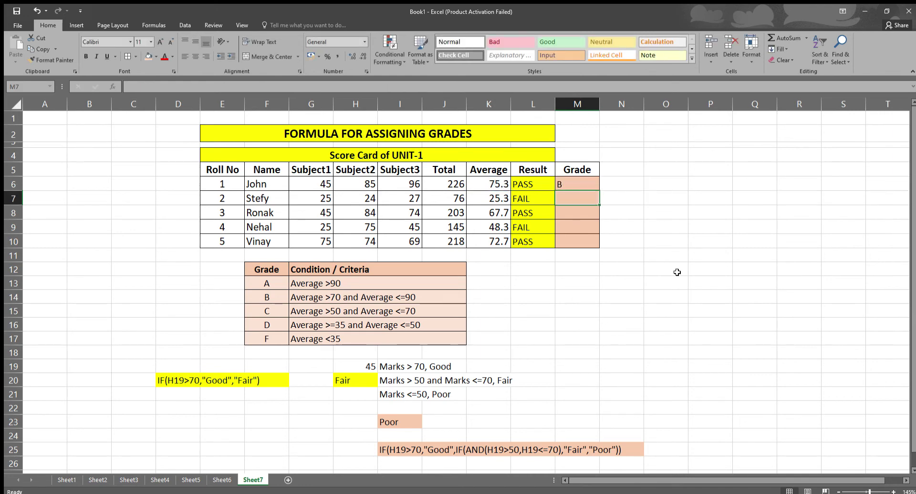
# Copy the M6 grade formula without its equals sign, paste it as text in O6 and move it to M11.
pyautogui.press('Up')
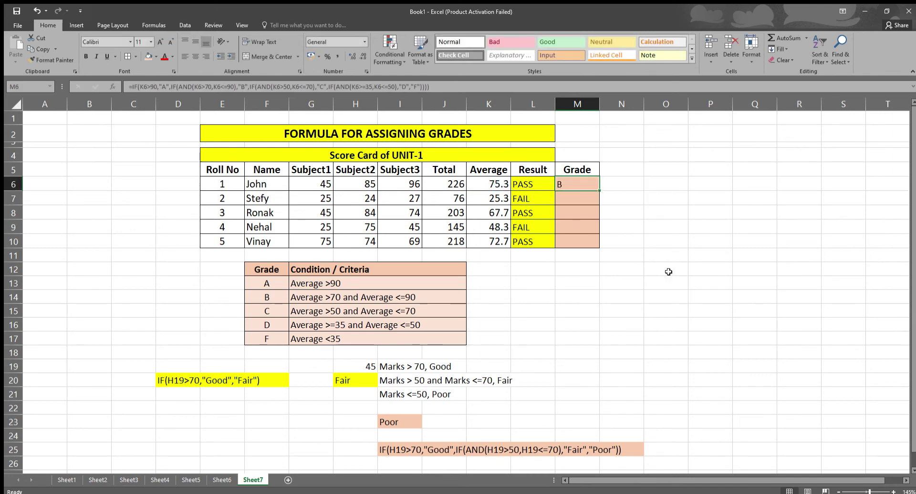
pyautogui.moveTo(133, 88); pyautogui.dragTo(451, 85)
pyautogui.hotkey('ctrl', 'c')
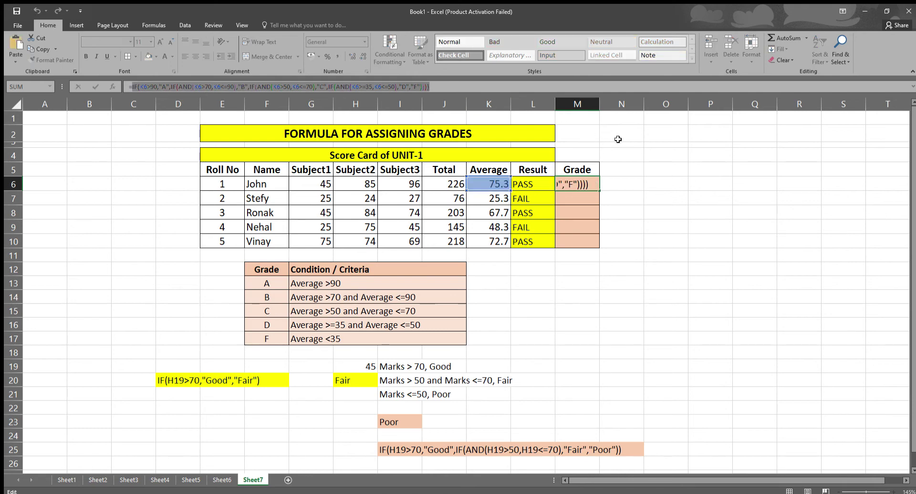
pyautogui.click(654, 185)
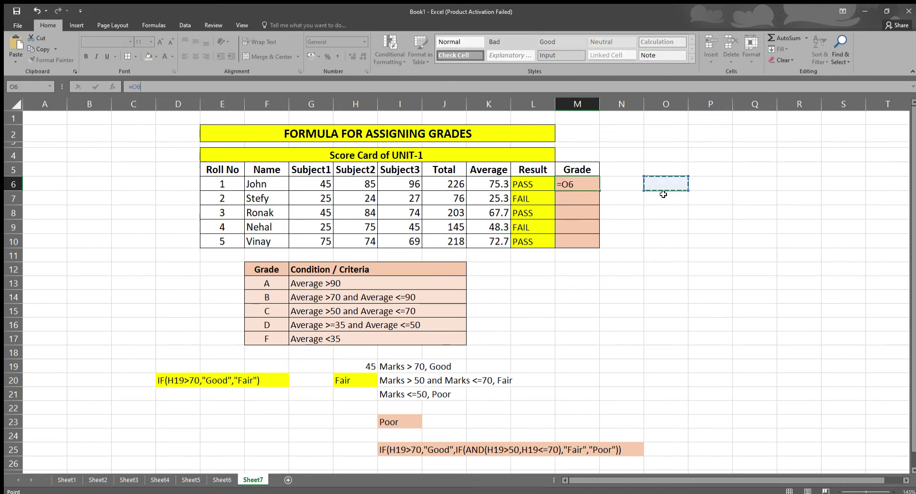
pyautogui.press('Escape')
pyautogui.click(661, 189)
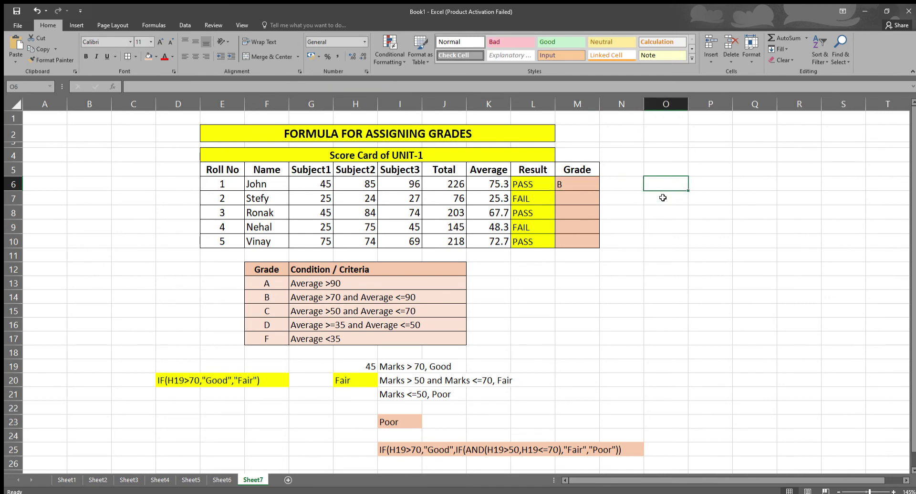
pyautogui.hotkey('ctrl', 'v')
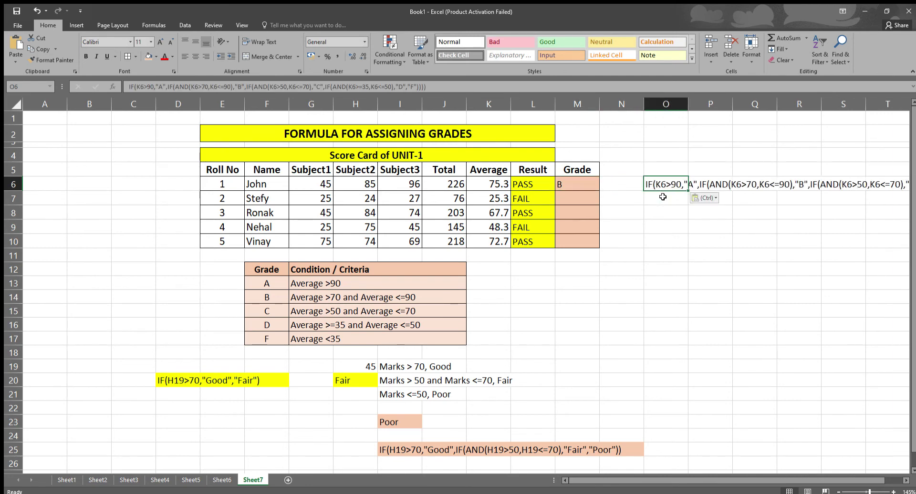
pyautogui.moveTo(662, 193); pyautogui.dragTo(588, 260)
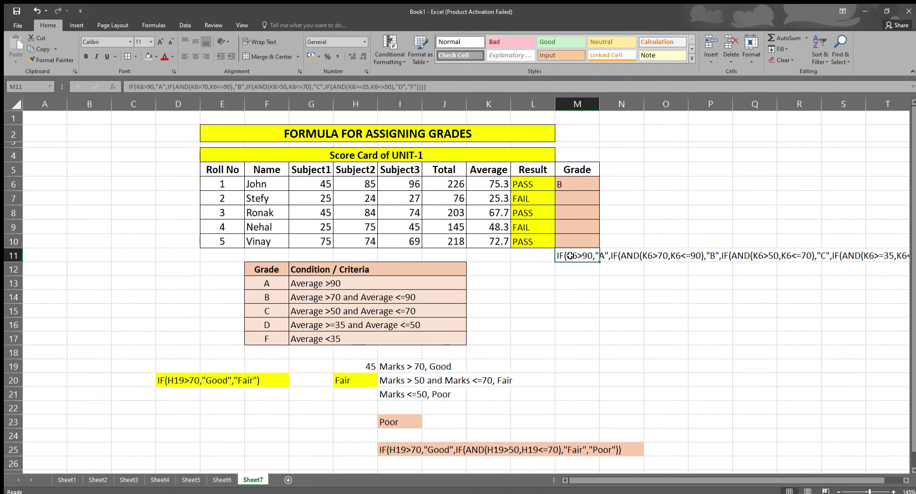
# Merge and center M11:R12 around the formula text and wrap the text inside the merged cell.
pyautogui.moveTo(568, 263); pyautogui.dragTo(762, 255)
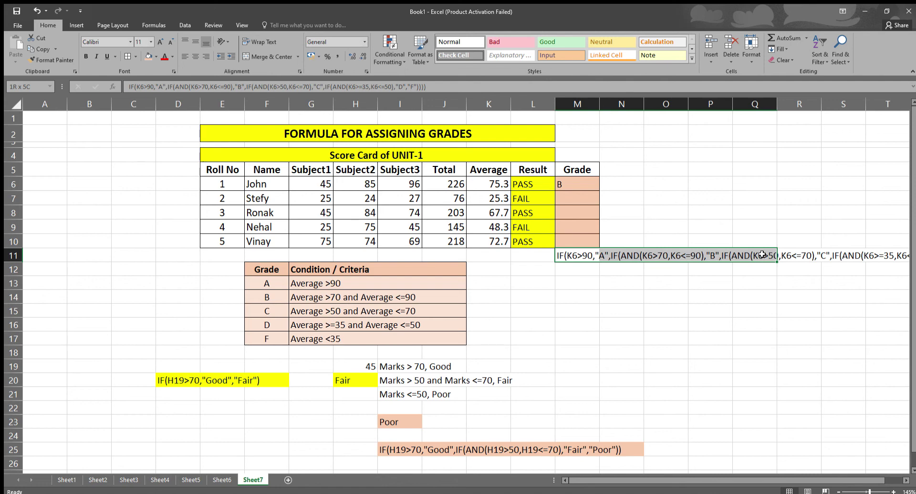
pyautogui.moveTo(763, 255); pyautogui.dragTo(790, 269)
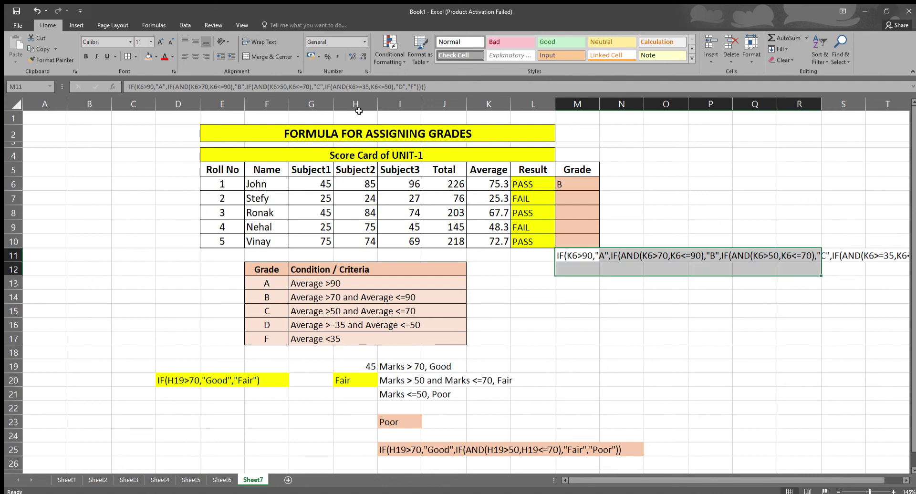
pyautogui.click(264, 55)
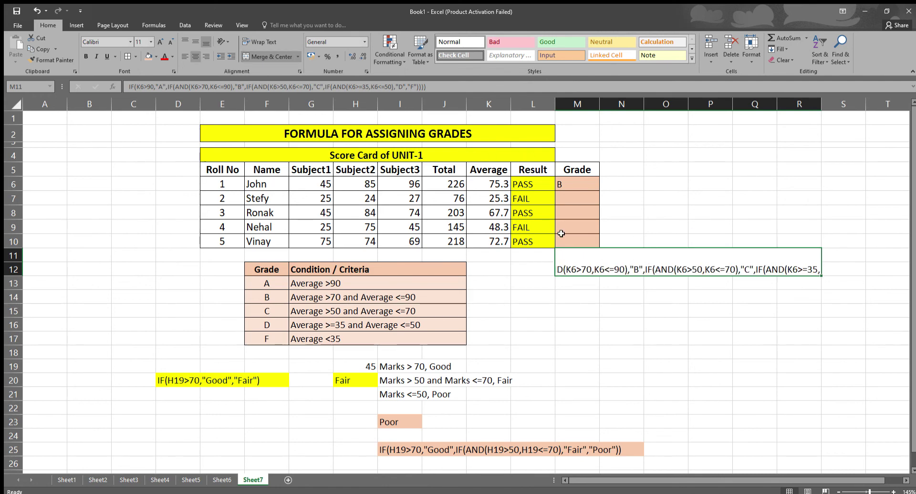
pyautogui.click(605, 308)
pyautogui.click(566, 272)
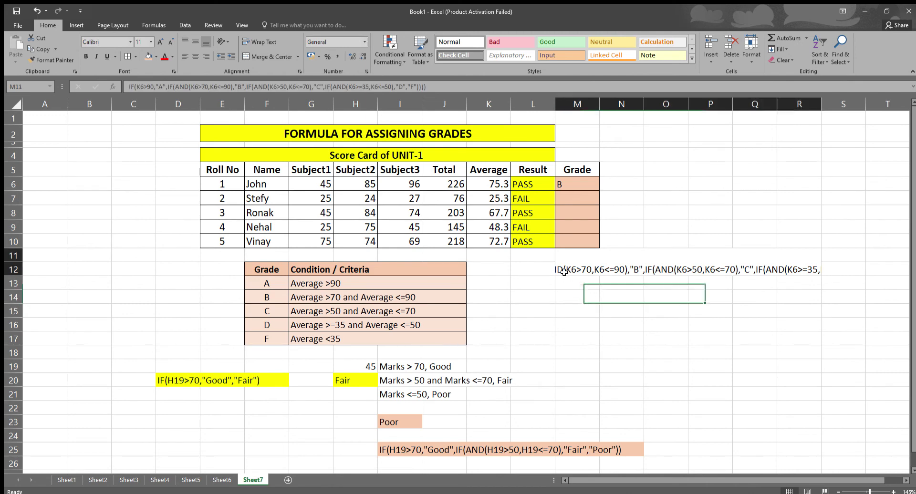
pyautogui.click(253, 41)
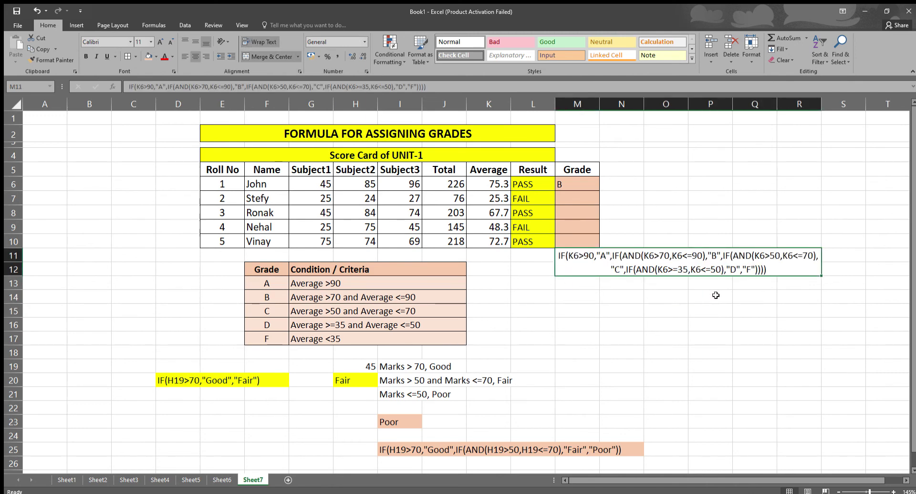
# Fill the grade cells M6:M10 and the merged formula note M11:R12 with light green.
pyautogui.click(673, 299)
pyautogui.moveTo(580, 184); pyautogui.dragTo(578, 241)
pyautogui.click(151, 56)
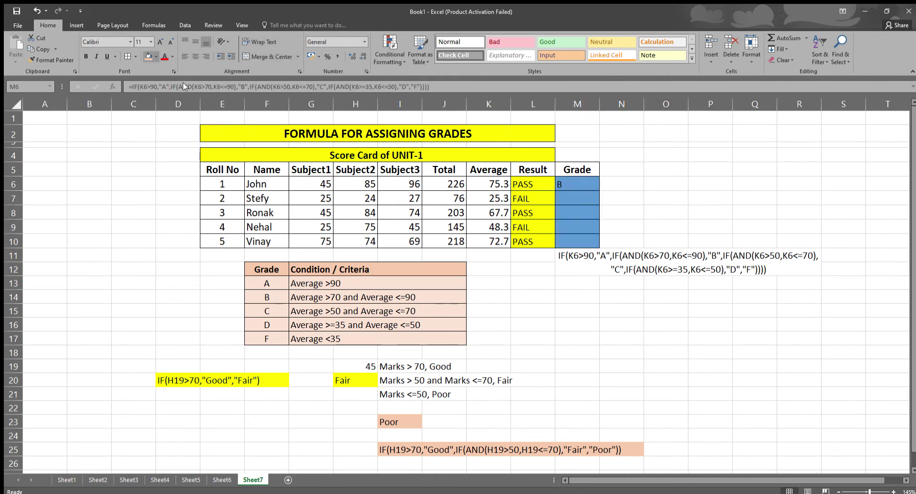
pyautogui.click(216, 90)
pyautogui.click(655, 257)
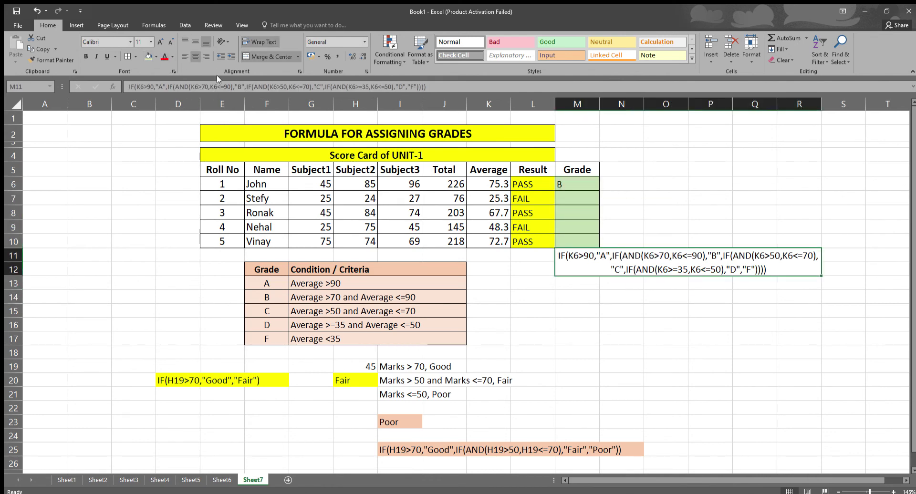
pyautogui.click(149, 57)
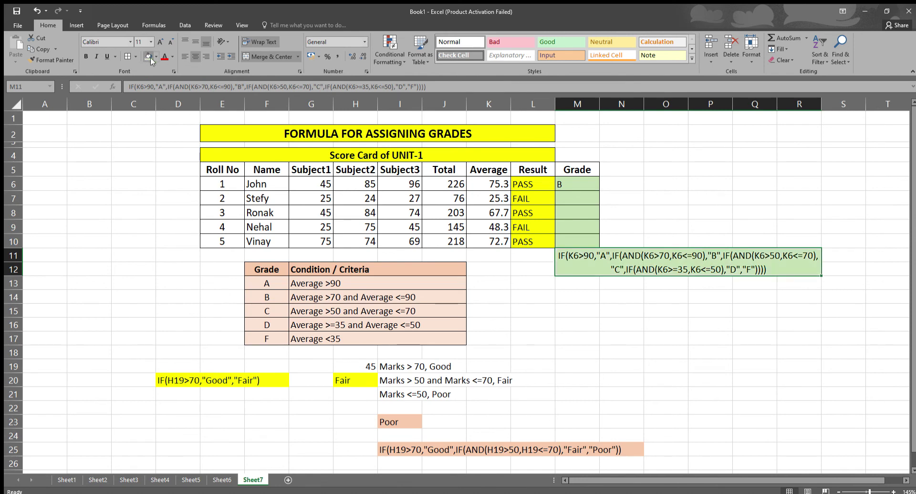
pyautogui.click(647, 297)
pyautogui.click(621, 262)
pyautogui.moveTo(622, 280); pyautogui.dragTo(627, 303)
pyautogui.click(467, 287)
pyautogui.click(625, 295)
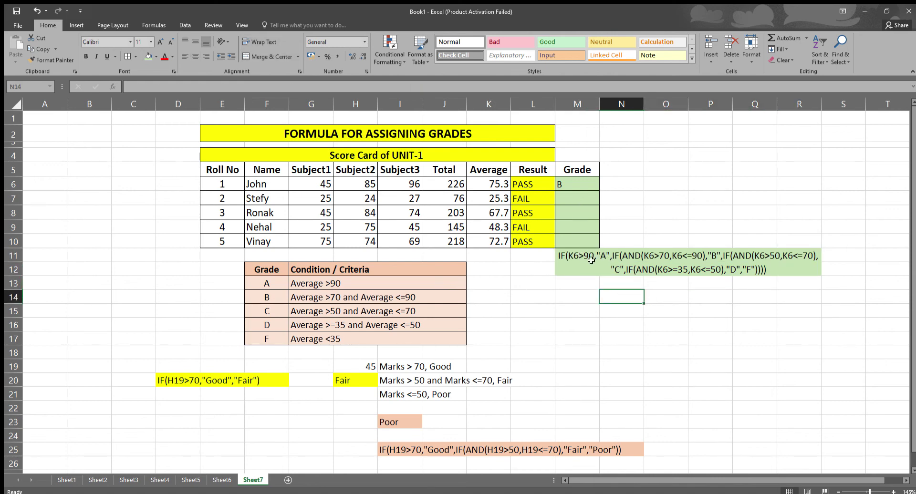
# Unmerge the formula note and move the M11:R12 block one row down to M12:R13.
pyautogui.click(613, 271)
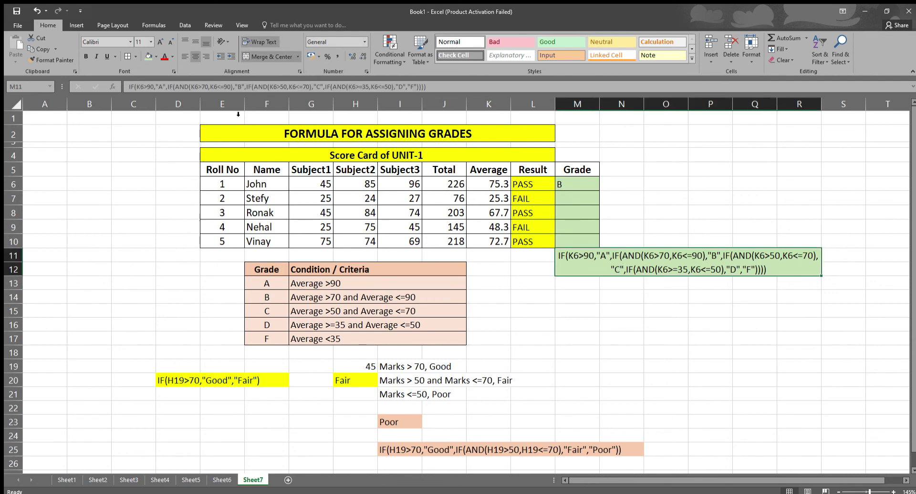
pyautogui.click(261, 55)
pyautogui.click(601, 301)
pyautogui.moveTo(579, 256); pyautogui.dragTo(792, 270)
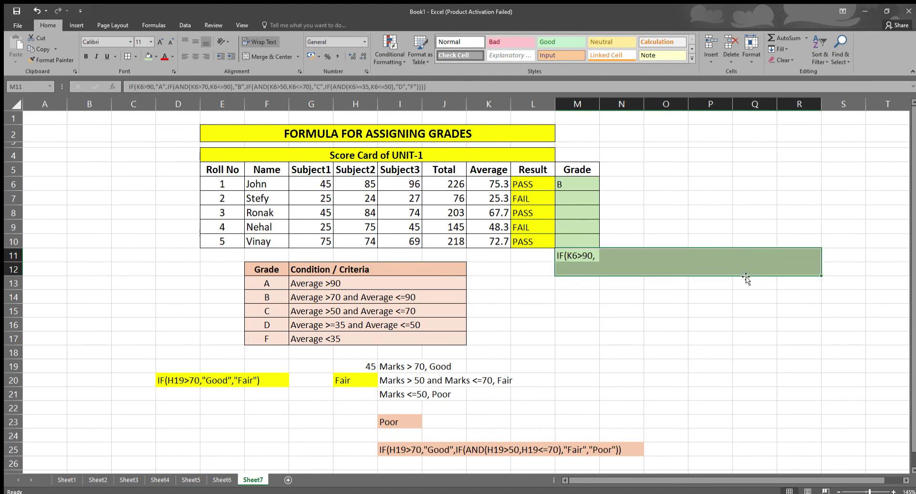
pyautogui.moveTo(690, 276); pyautogui.dragTo(689, 289)
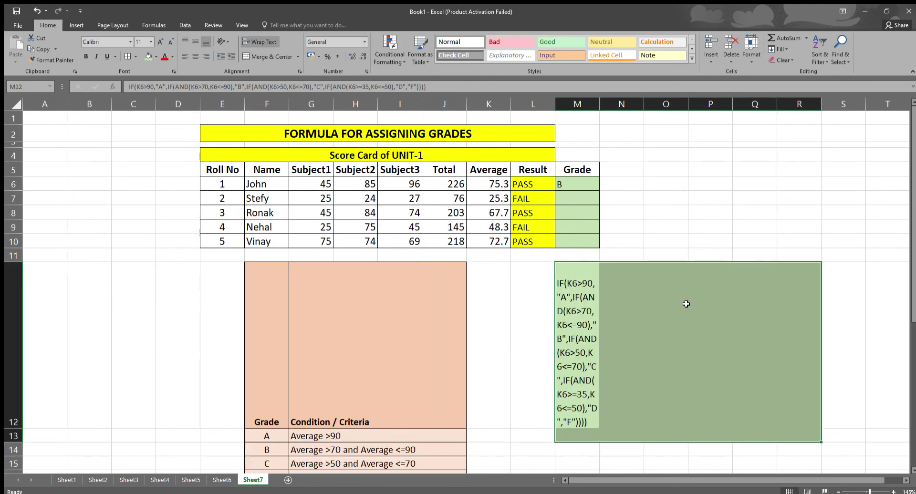
# Merge and center M12:R13 with wrapped text and shrink row 12 back to a normal row height.
pyautogui.click(254, 57)
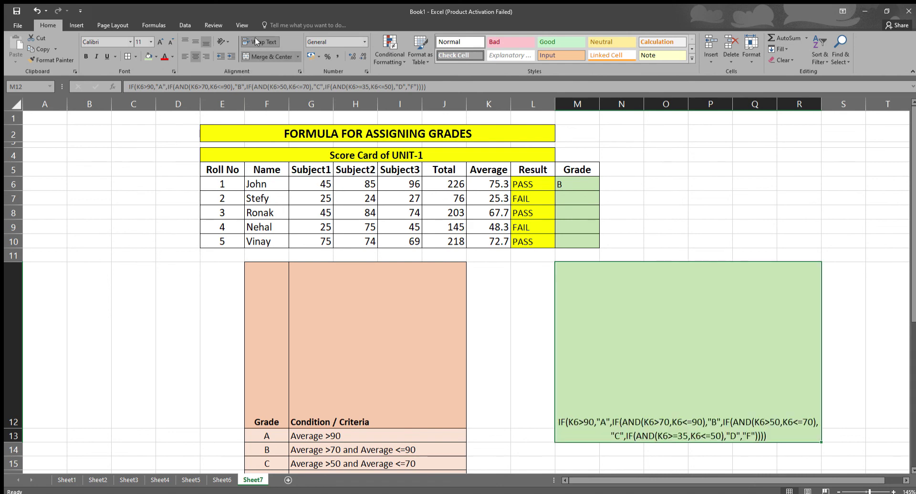
pyautogui.click(257, 41)
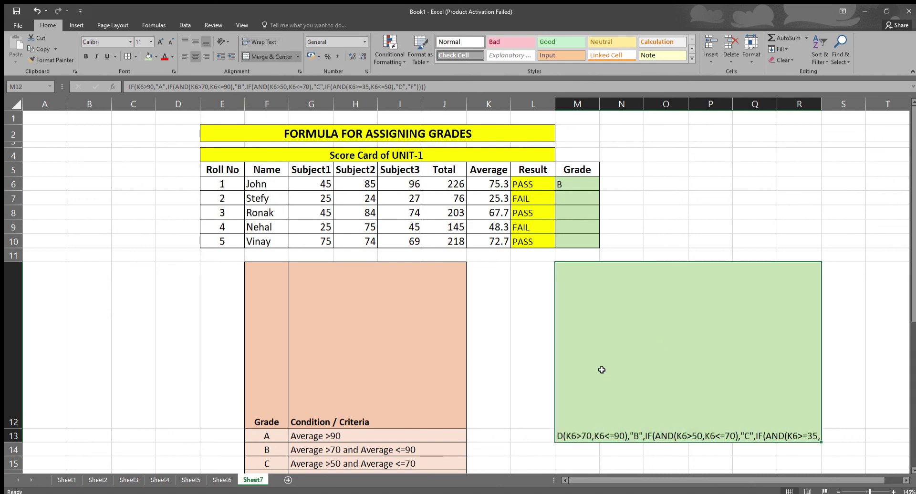
pyautogui.click(263, 45)
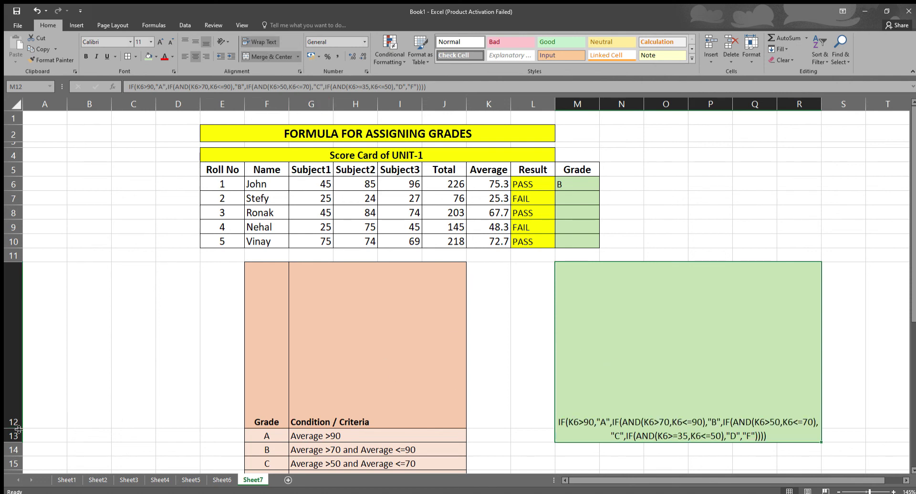
pyautogui.moveTo(13, 429); pyautogui.dragTo(4, 277)
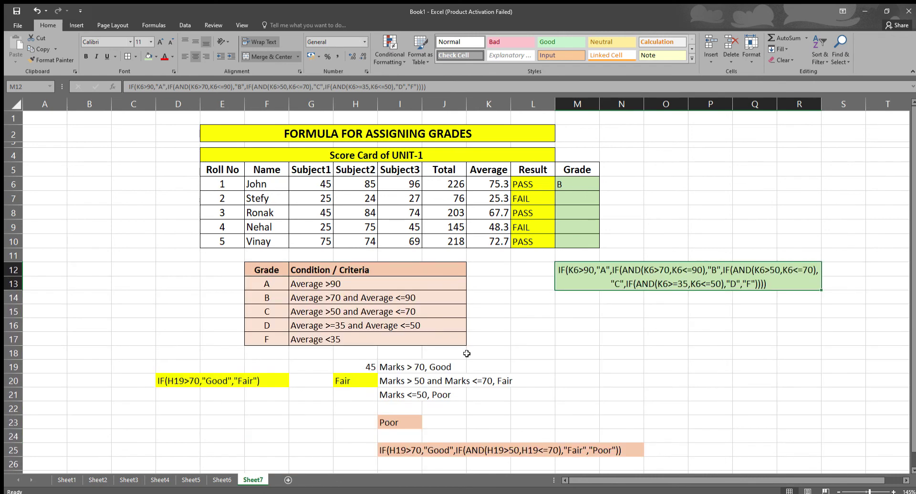
pyautogui.click(571, 312)
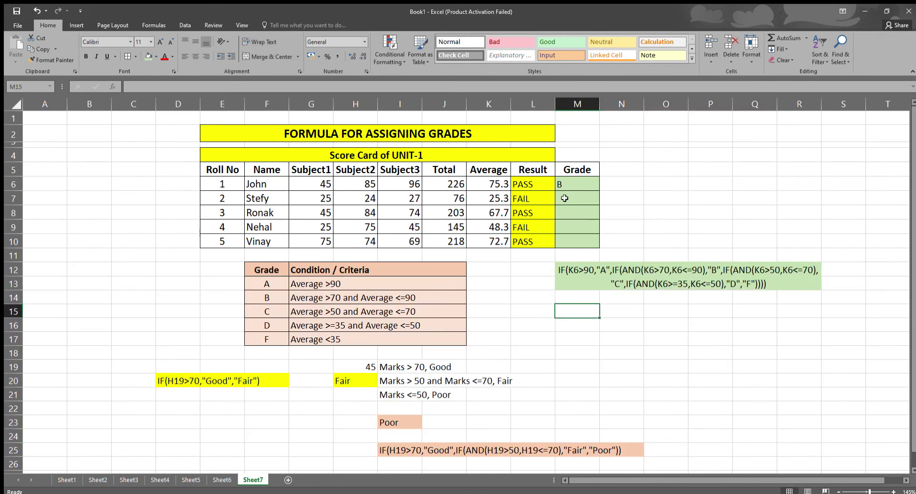
# Fill the grade formula from M6 down through M10 for the remaining students.
pyautogui.click(568, 183)
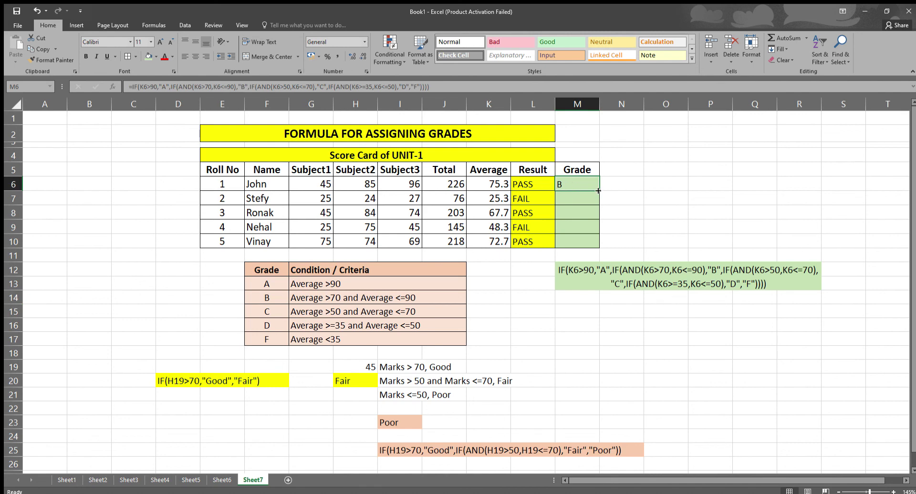
pyautogui.moveTo(598, 191); pyautogui.dragTo(596, 250)
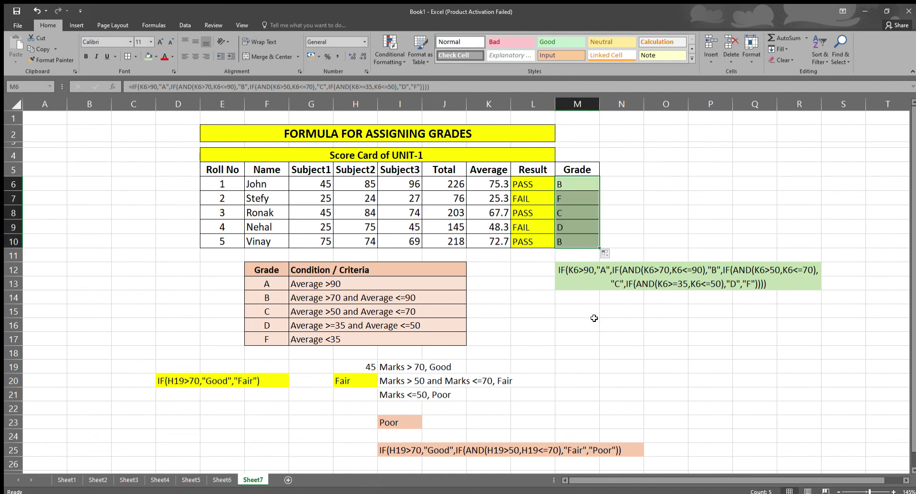
pyautogui.click(594, 315)
# Compare the Result and Grade entries of Roll No 2 and 4, including the Subject1 mark of Roll No 4.
pyautogui.click(566, 198)
pyautogui.moveTo(532, 196); pyautogui.dragTo(567, 197)
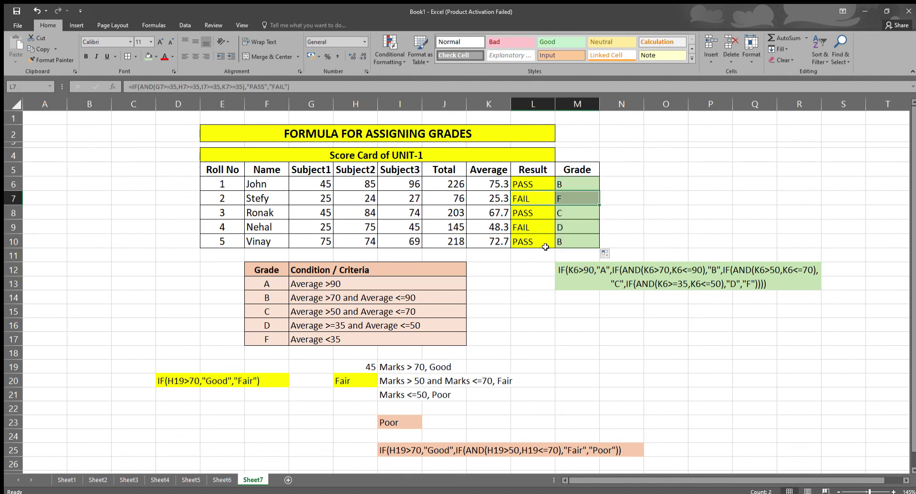
pyautogui.click(531, 229)
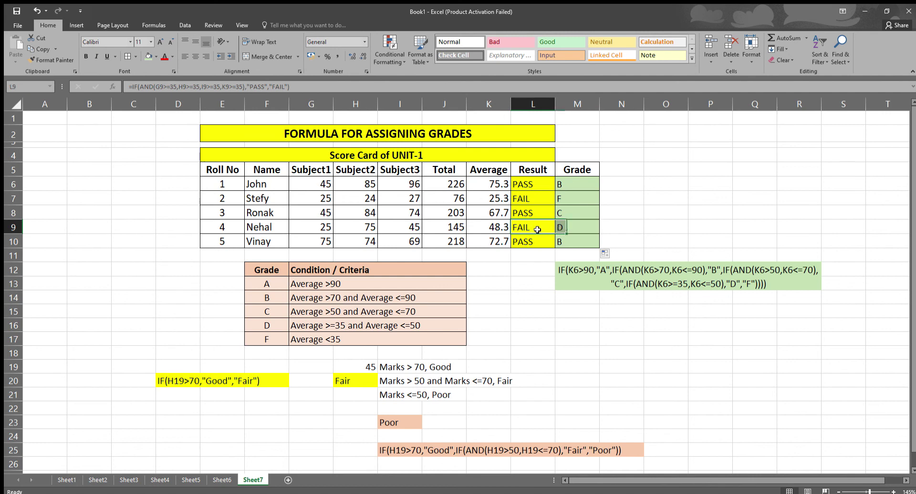
pyautogui.click(527, 186)
pyautogui.moveTo(528, 188); pyautogui.dragTo(529, 237)
pyautogui.click(529, 227)
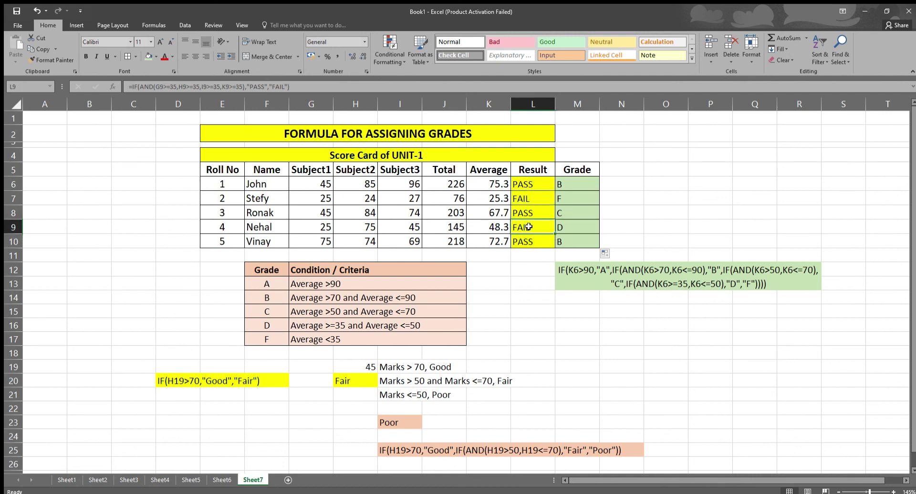
pyautogui.click(566, 228)
pyautogui.click(532, 228)
pyautogui.click(319, 228)
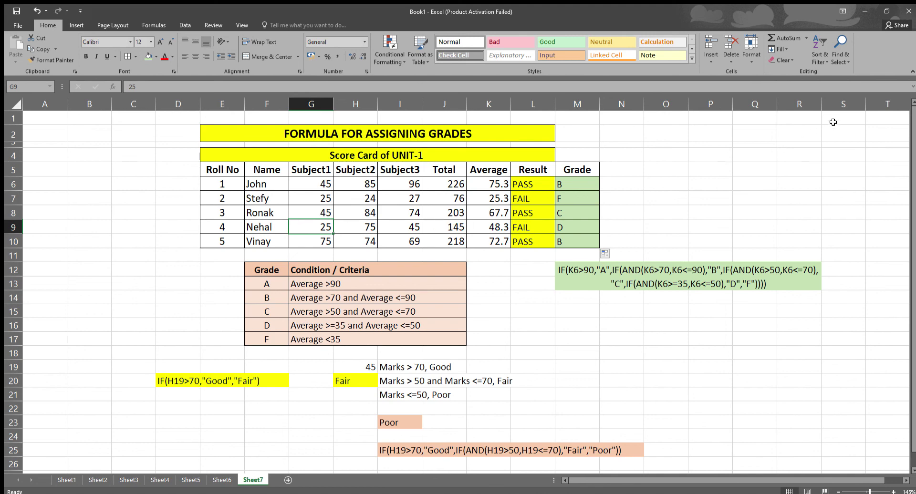
# Check the grade of Roll No 2 against the three subject marks and the average in that row.
pyautogui.click(577, 199)
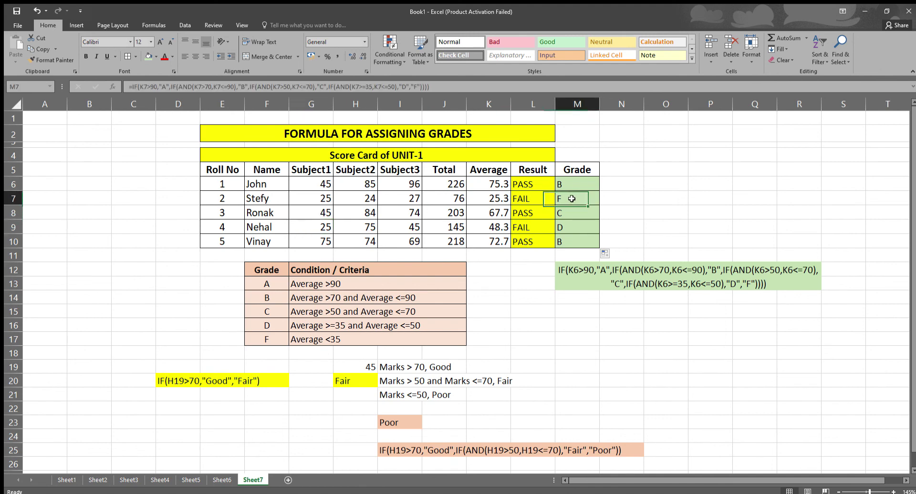
pyautogui.moveTo(522, 199); pyautogui.dragTo(327, 201)
pyautogui.click(329, 202)
pyautogui.click(340, 201)
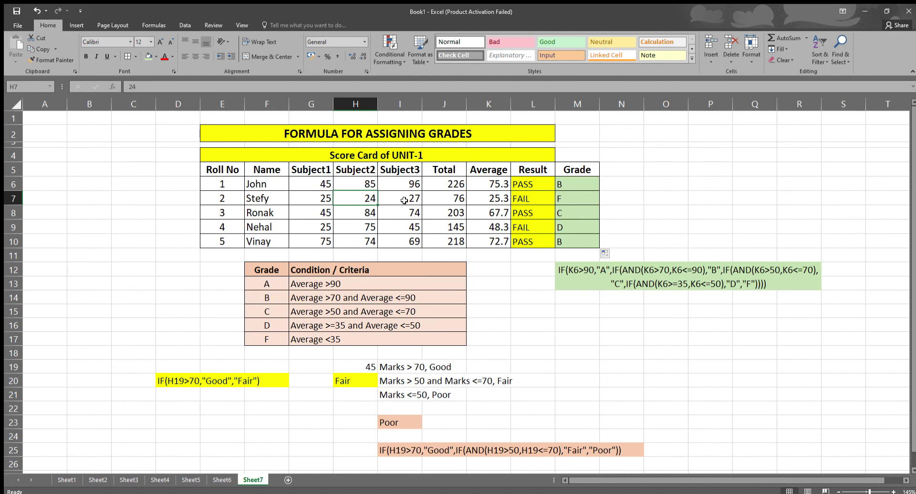
pyautogui.click(406, 200)
pyautogui.click(493, 200)
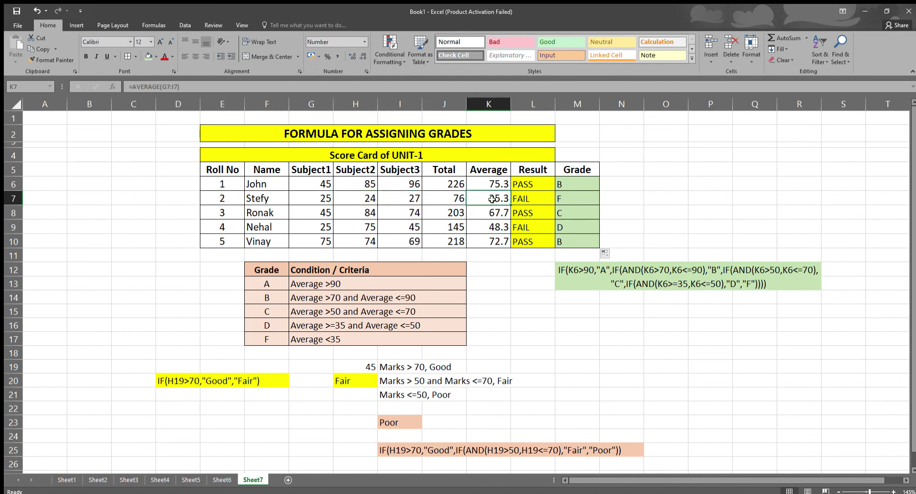
# Examine how the average and subject marks of Roll No 4 lead to its Result and Grade, and review the formula note.
pyautogui.click(494, 225)
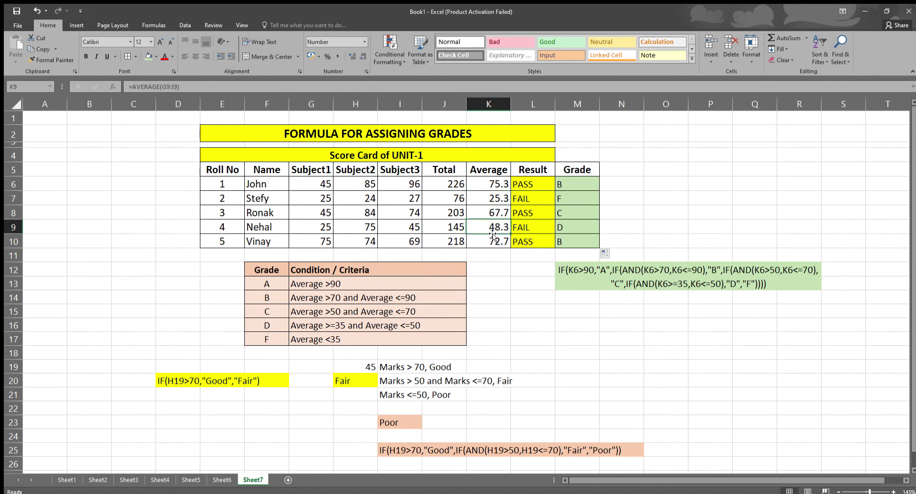
pyautogui.click(321, 228)
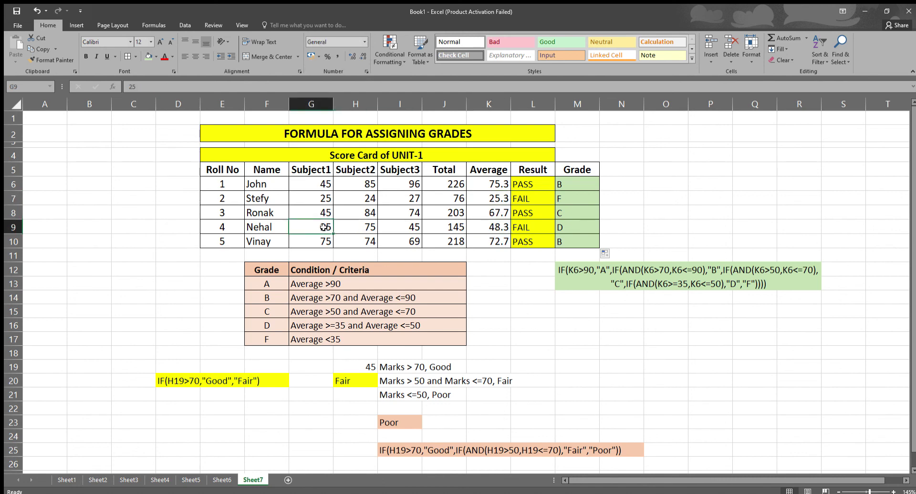
pyautogui.click(515, 229)
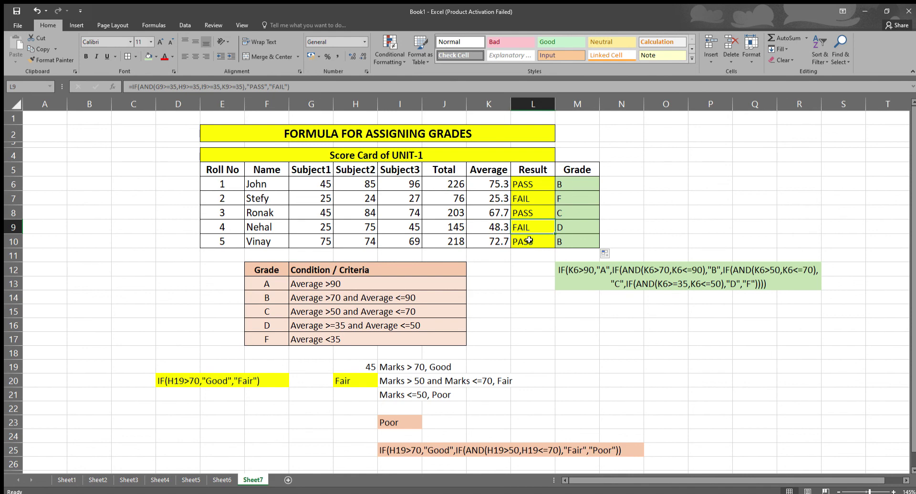
pyautogui.moveTo(532, 187); pyautogui.dragTo(532, 239)
pyautogui.moveTo(310, 228); pyautogui.dragTo(338, 227)
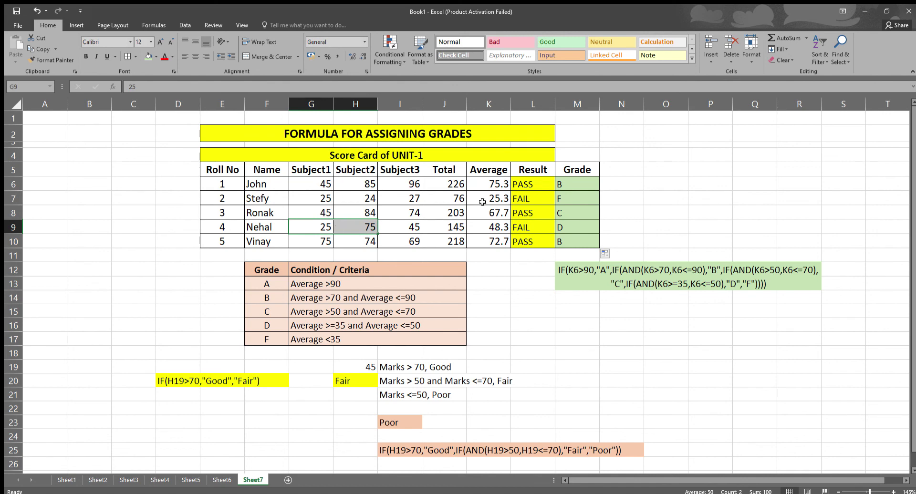
pyautogui.moveTo(487, 184); pyautogui.dragTo(487, 240)
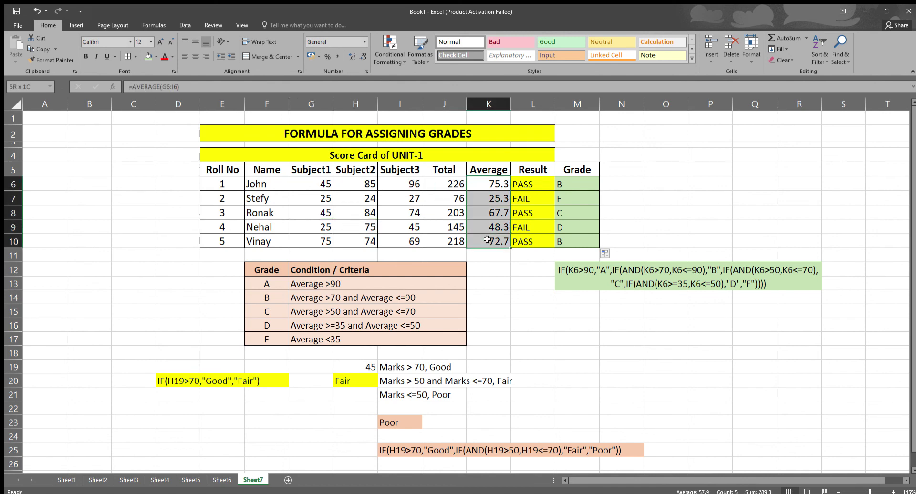
pyautogui.moveTo(310, 227); pyautogui.dragTo(411, 227)
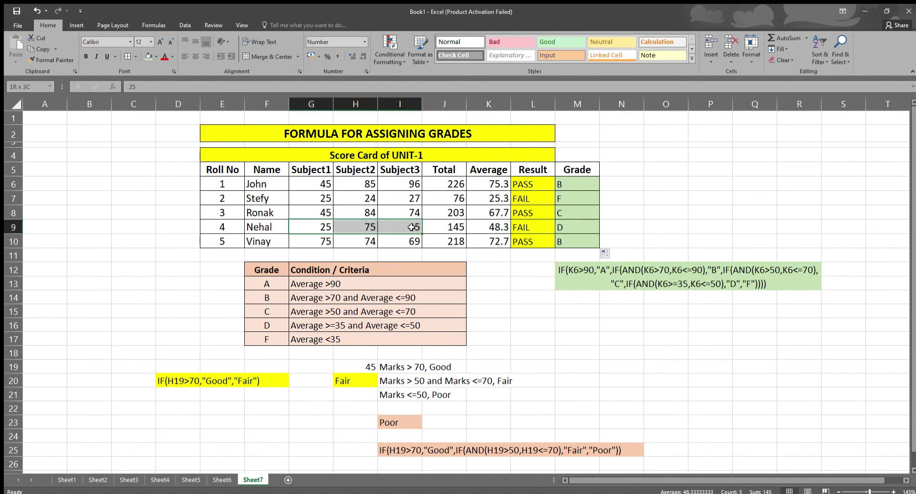
pyautogui.click(529, 227)
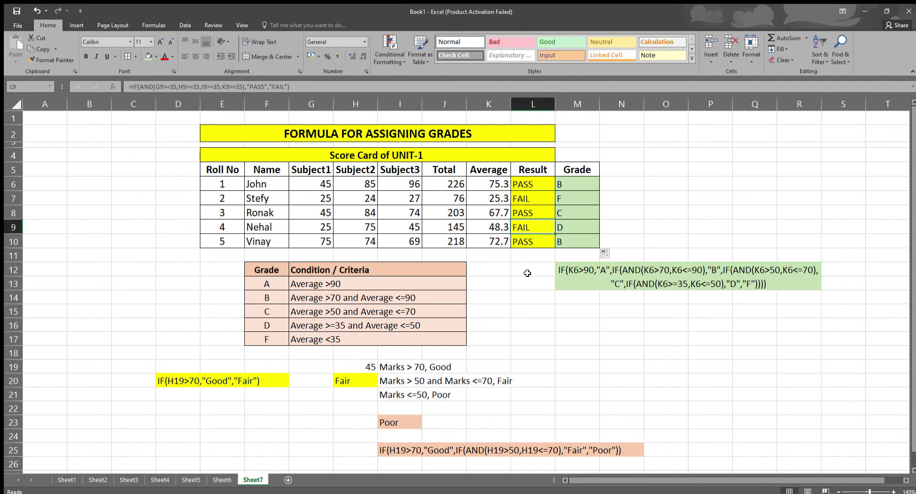
pyautogui.click(644, 285)
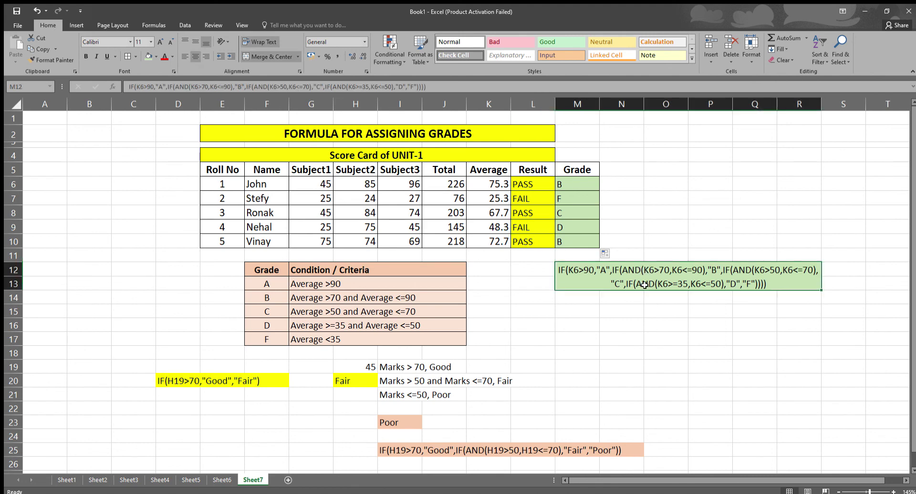